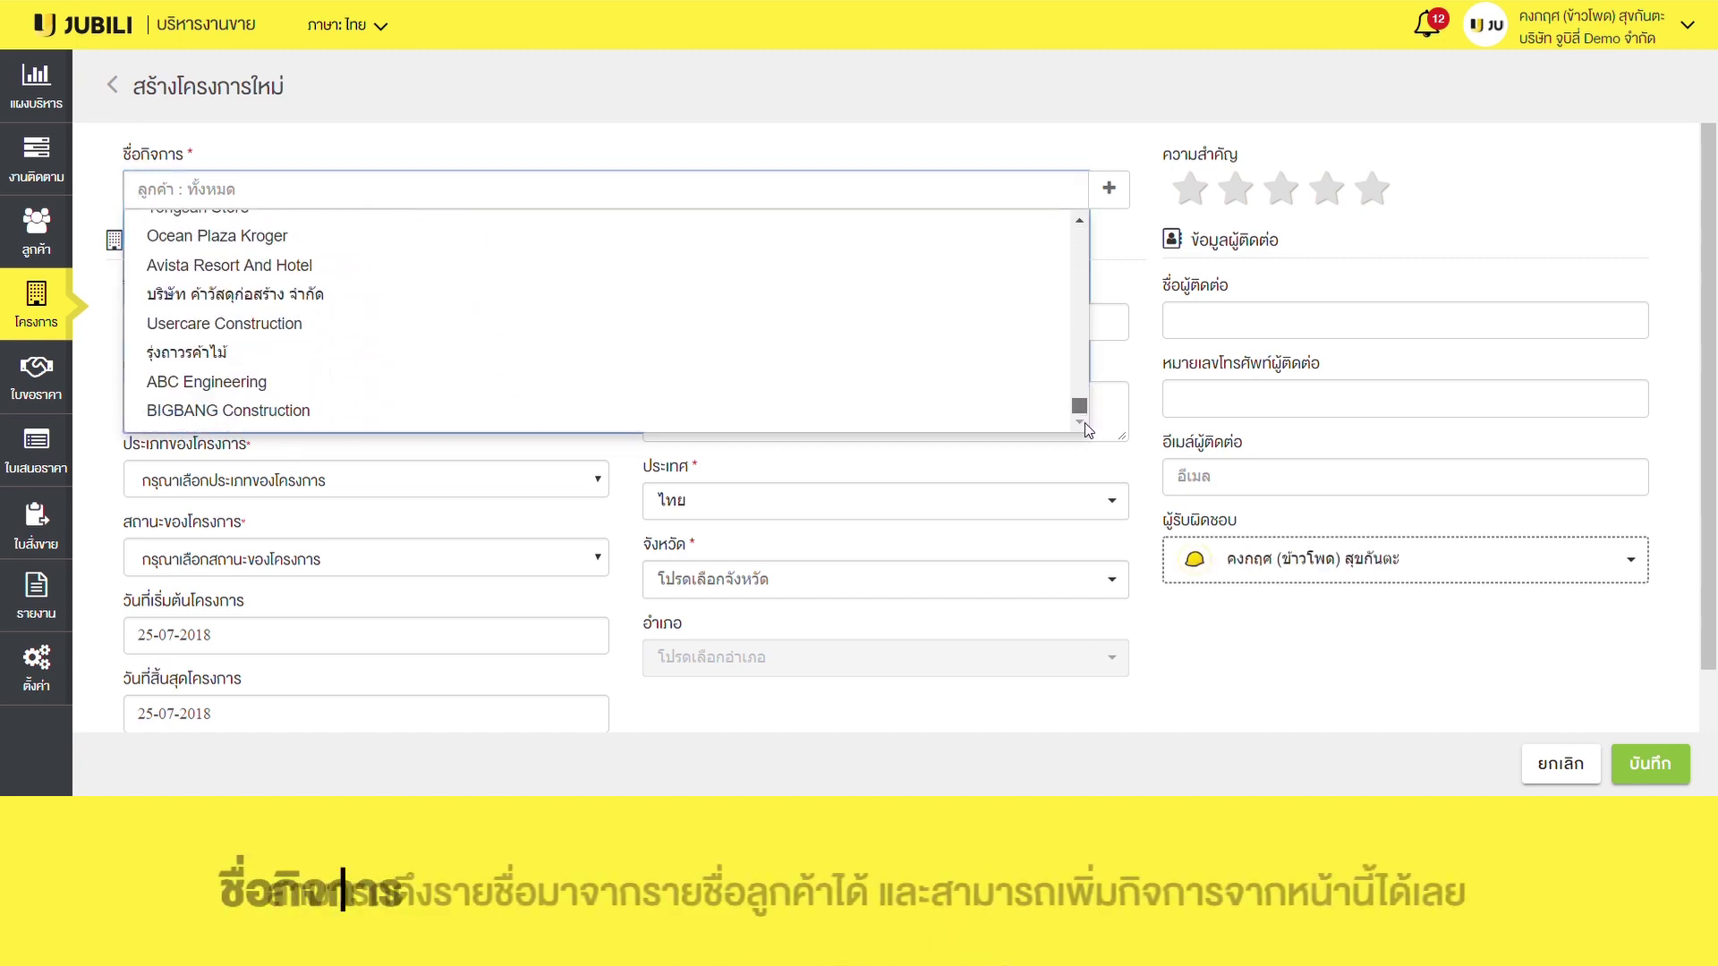
Select Usercare Construction as the new project's business and set its importance to five stars.
click(453, 327)
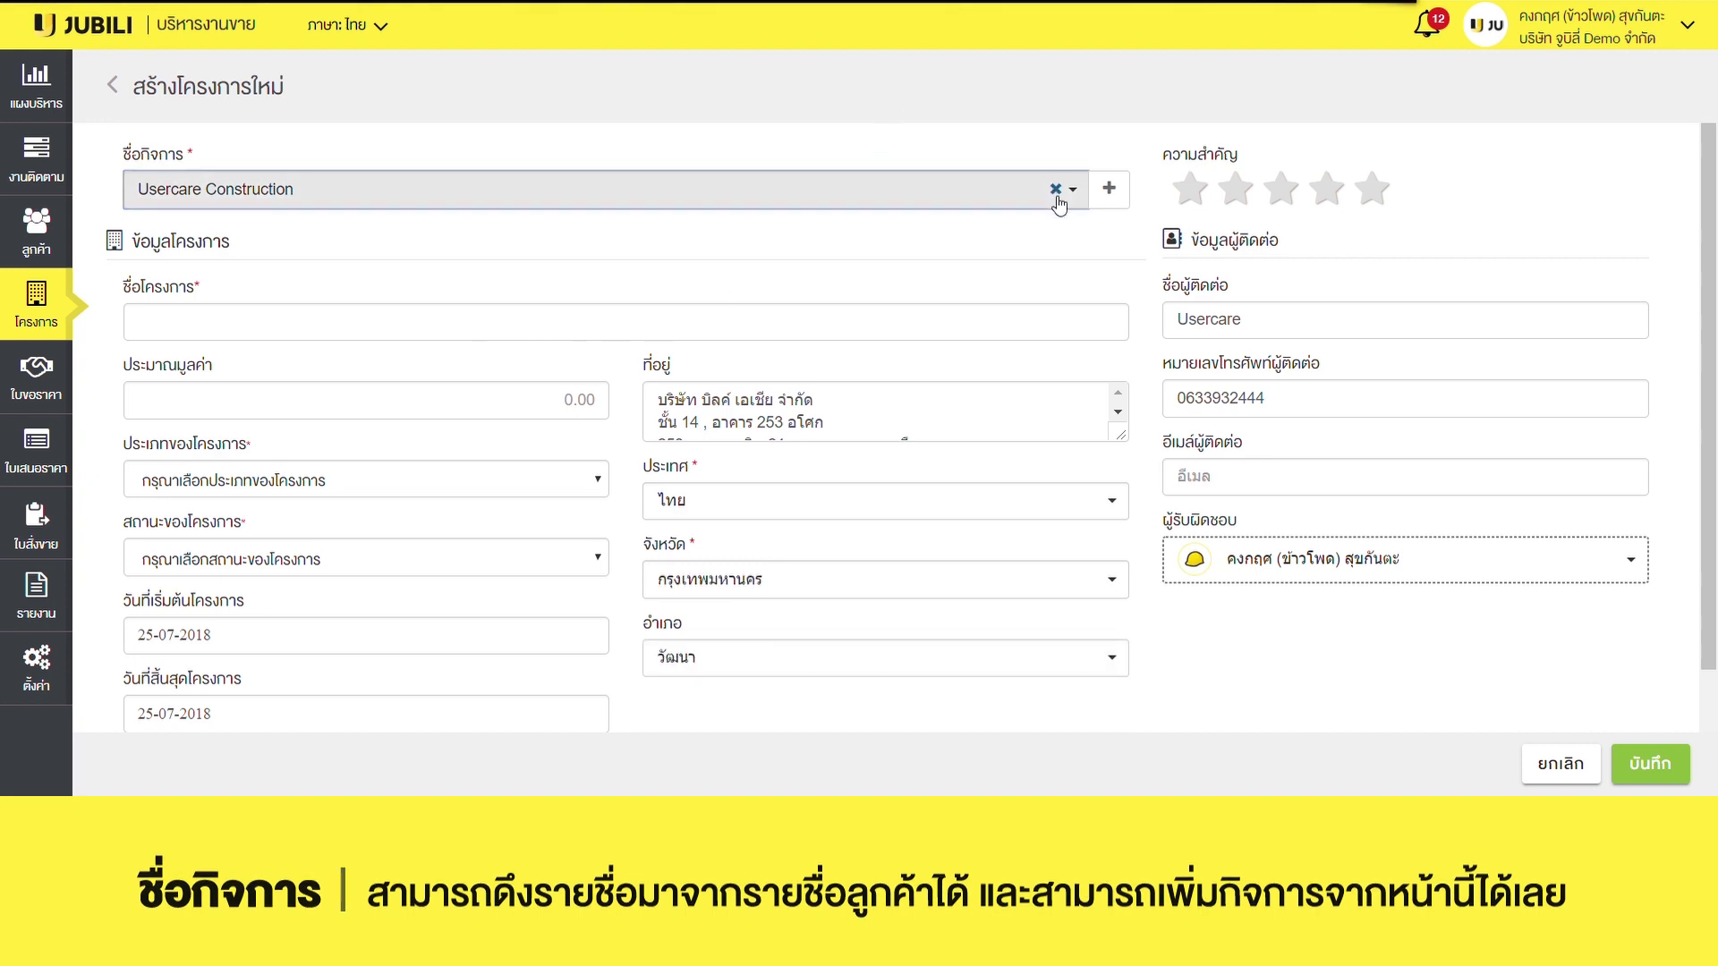
click(1186, 199)
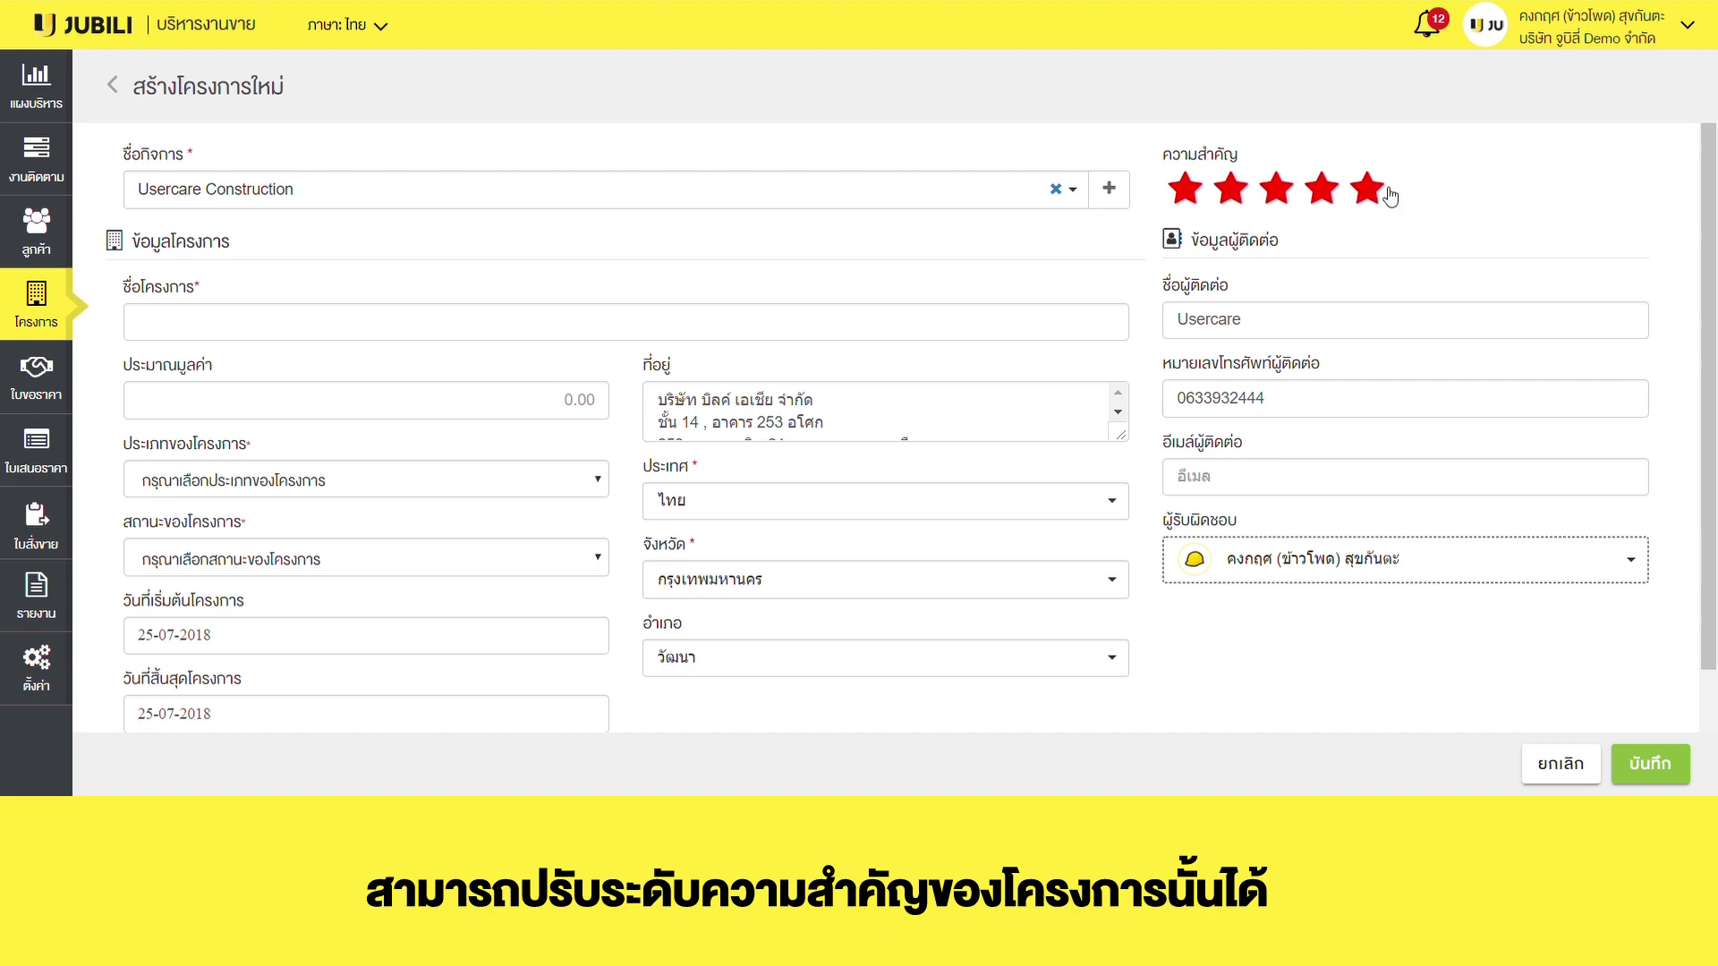
Review the new project's name, estimated value, type, status, address and country fields.
click(528, 329)
scroll(1713, 348, down, 1)
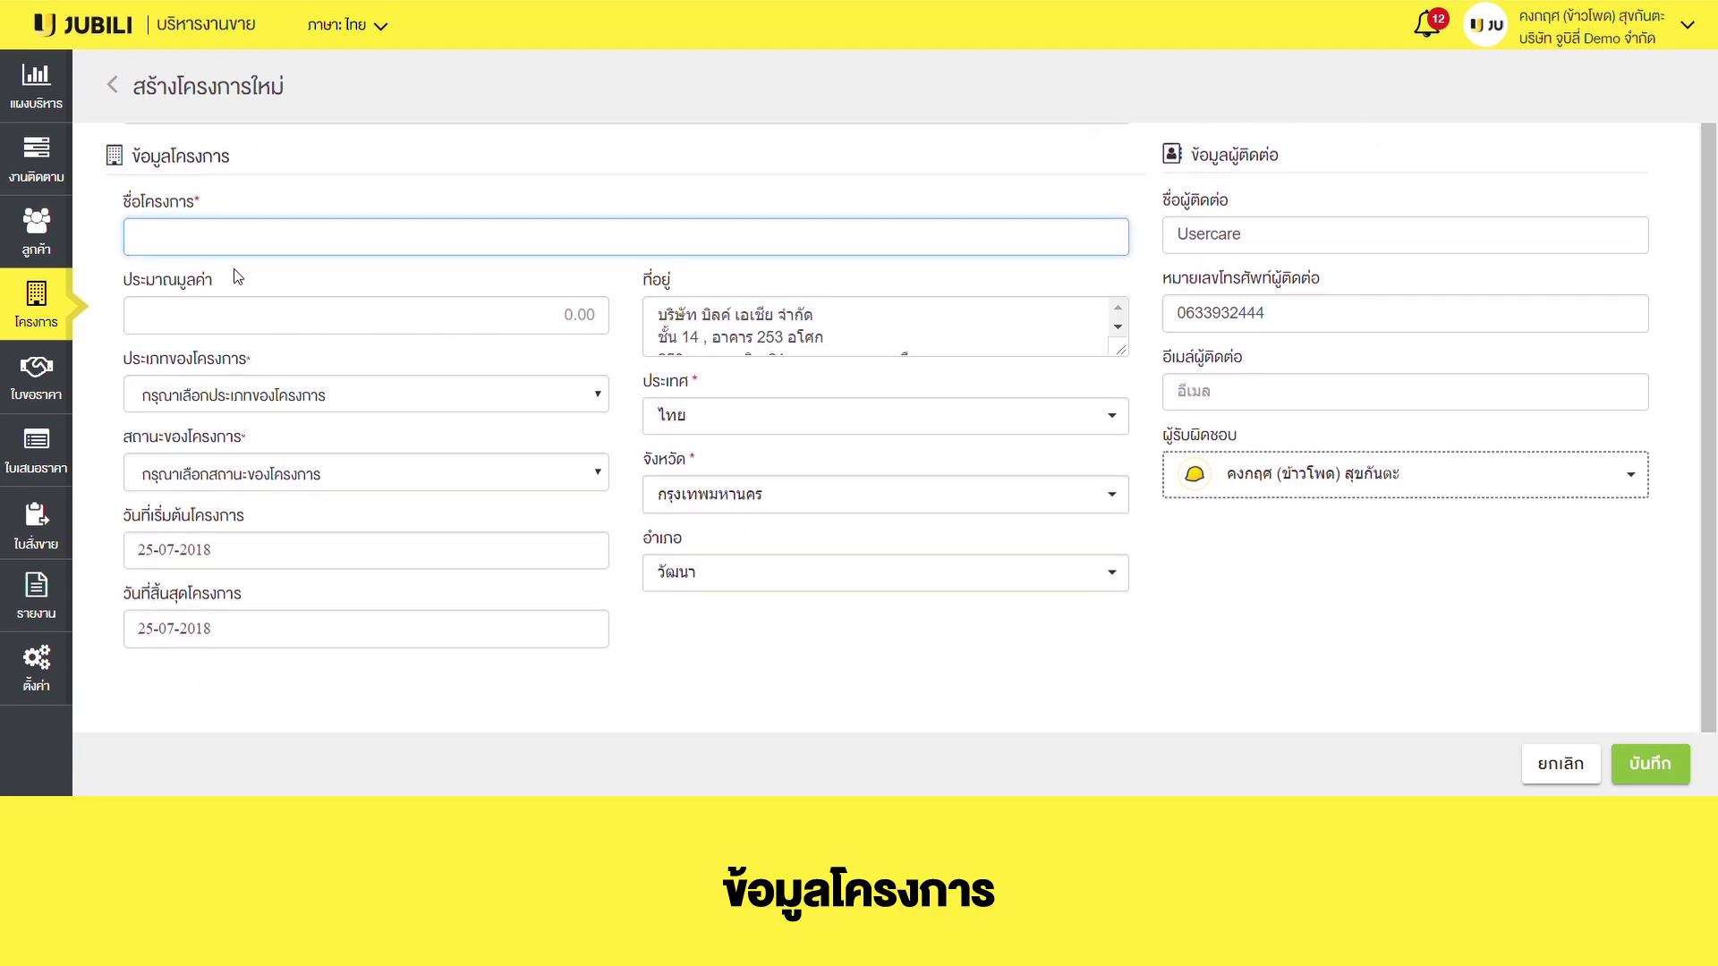
click(403, 321)
click(602, 398)
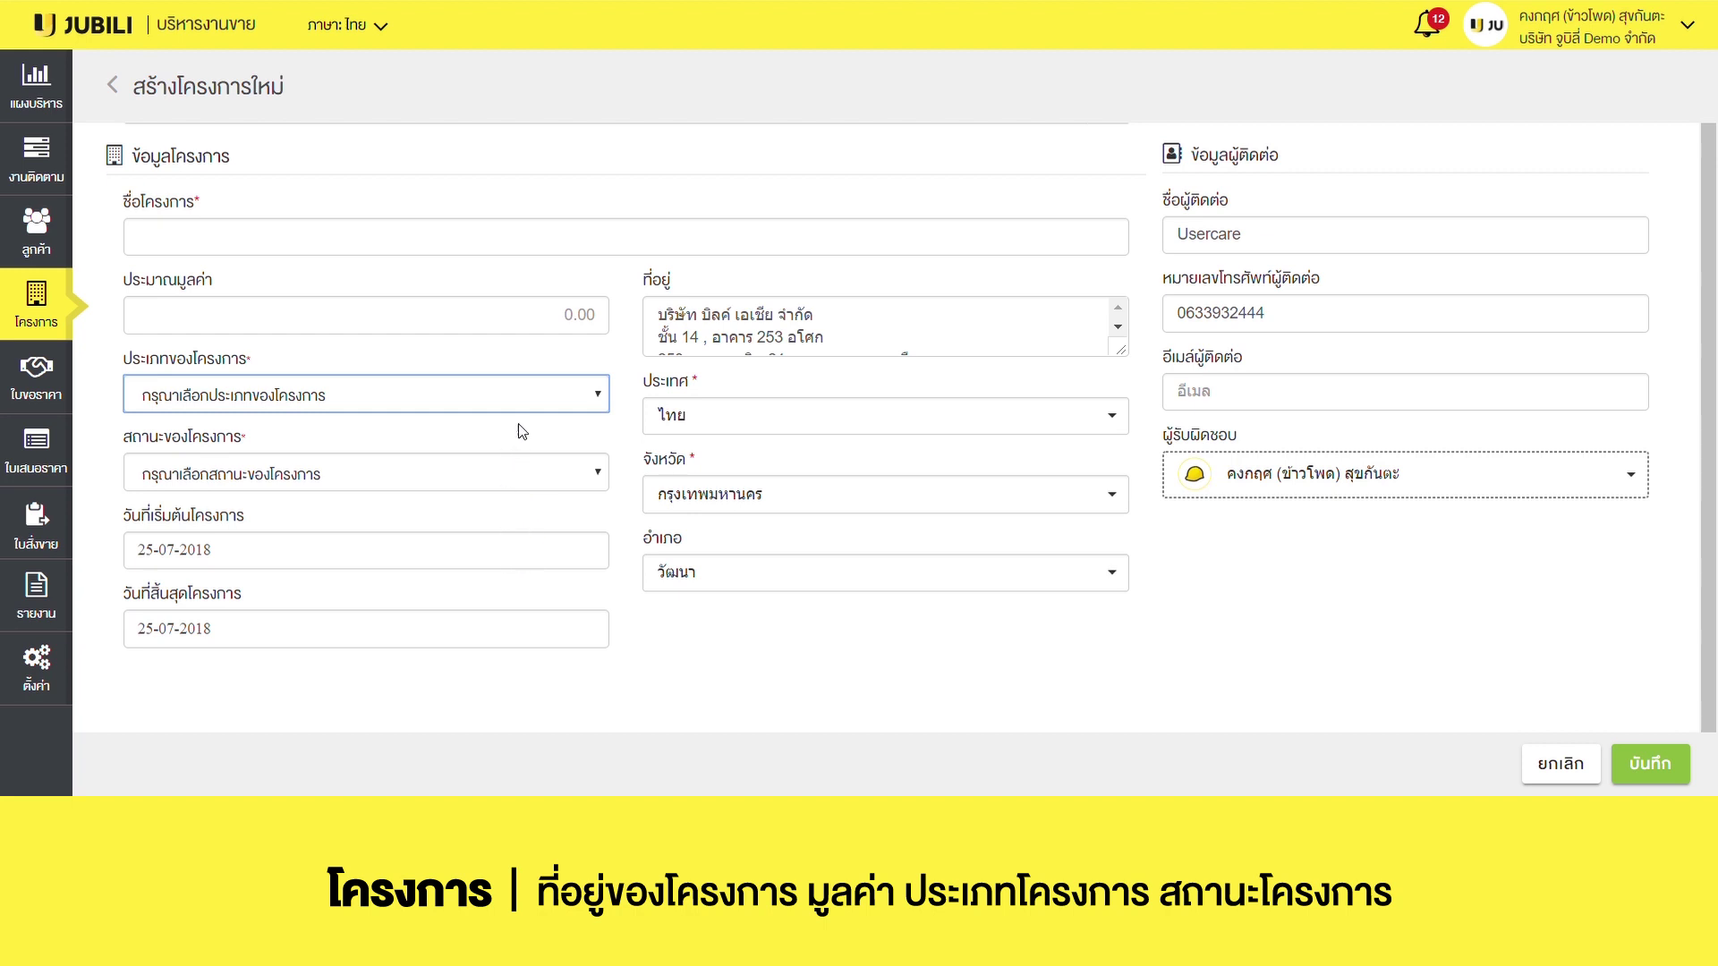
click(599, 480)
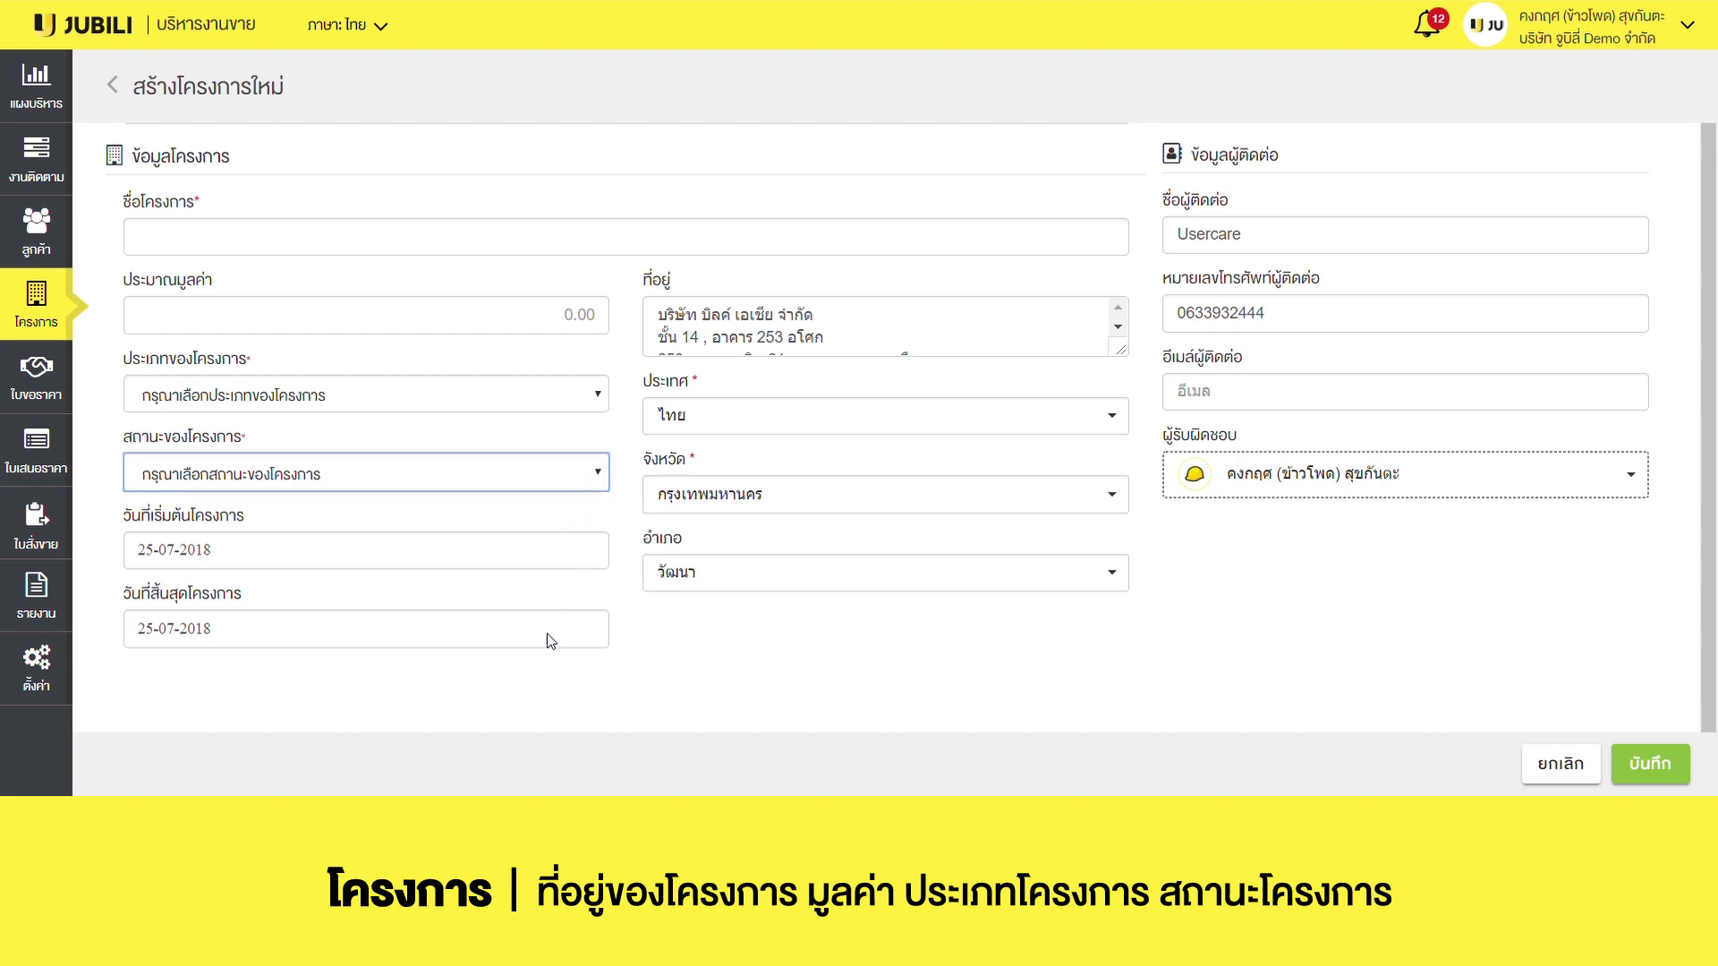
click(1117, 326)
click(1122, 421)
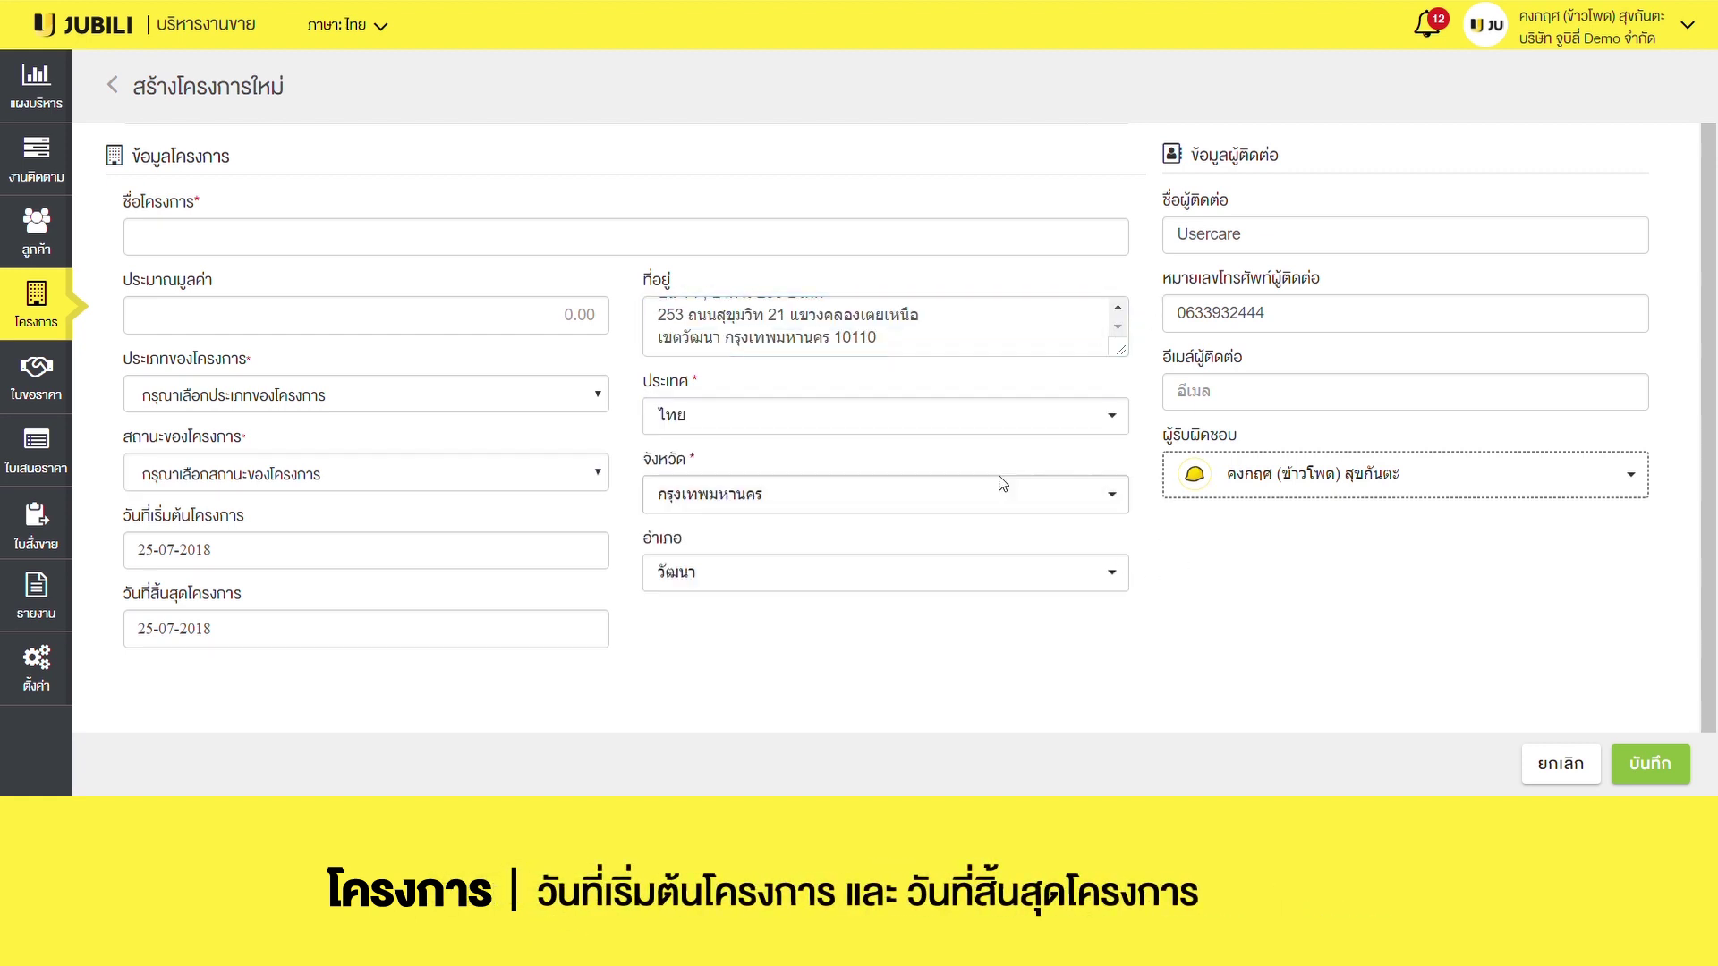
View the calendars for the project's start date and end date without changing either date.
click(357, 552)
scroll(605, 582, down, 2)
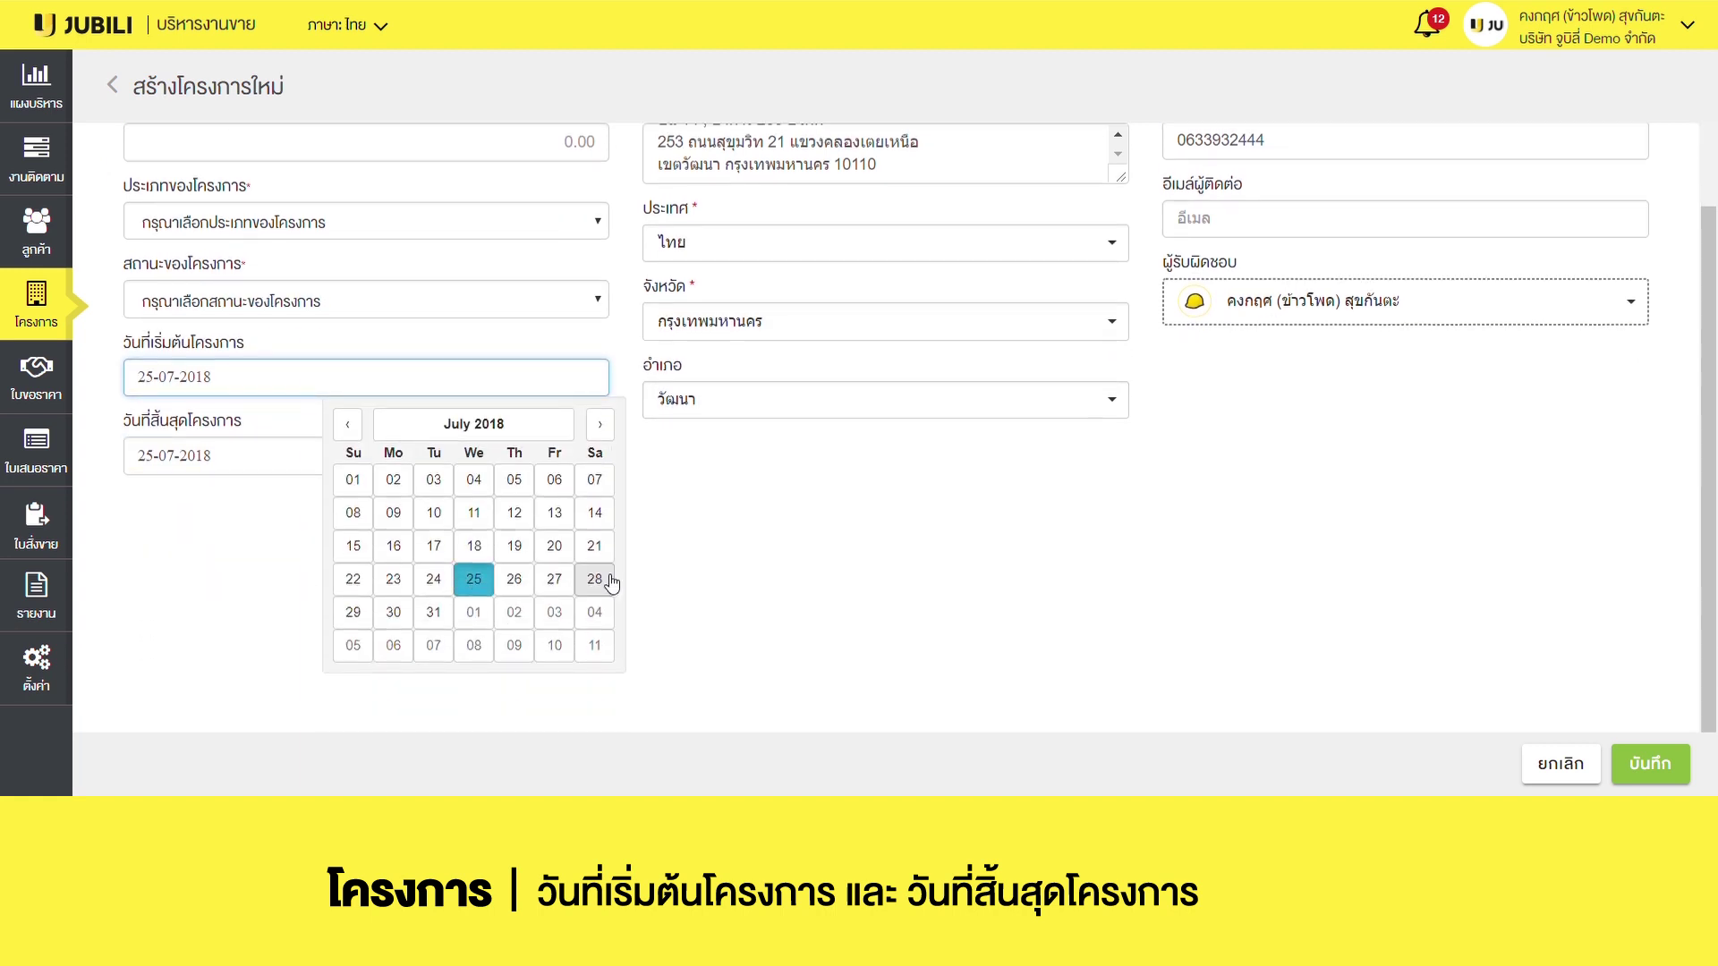
click(740, 547)
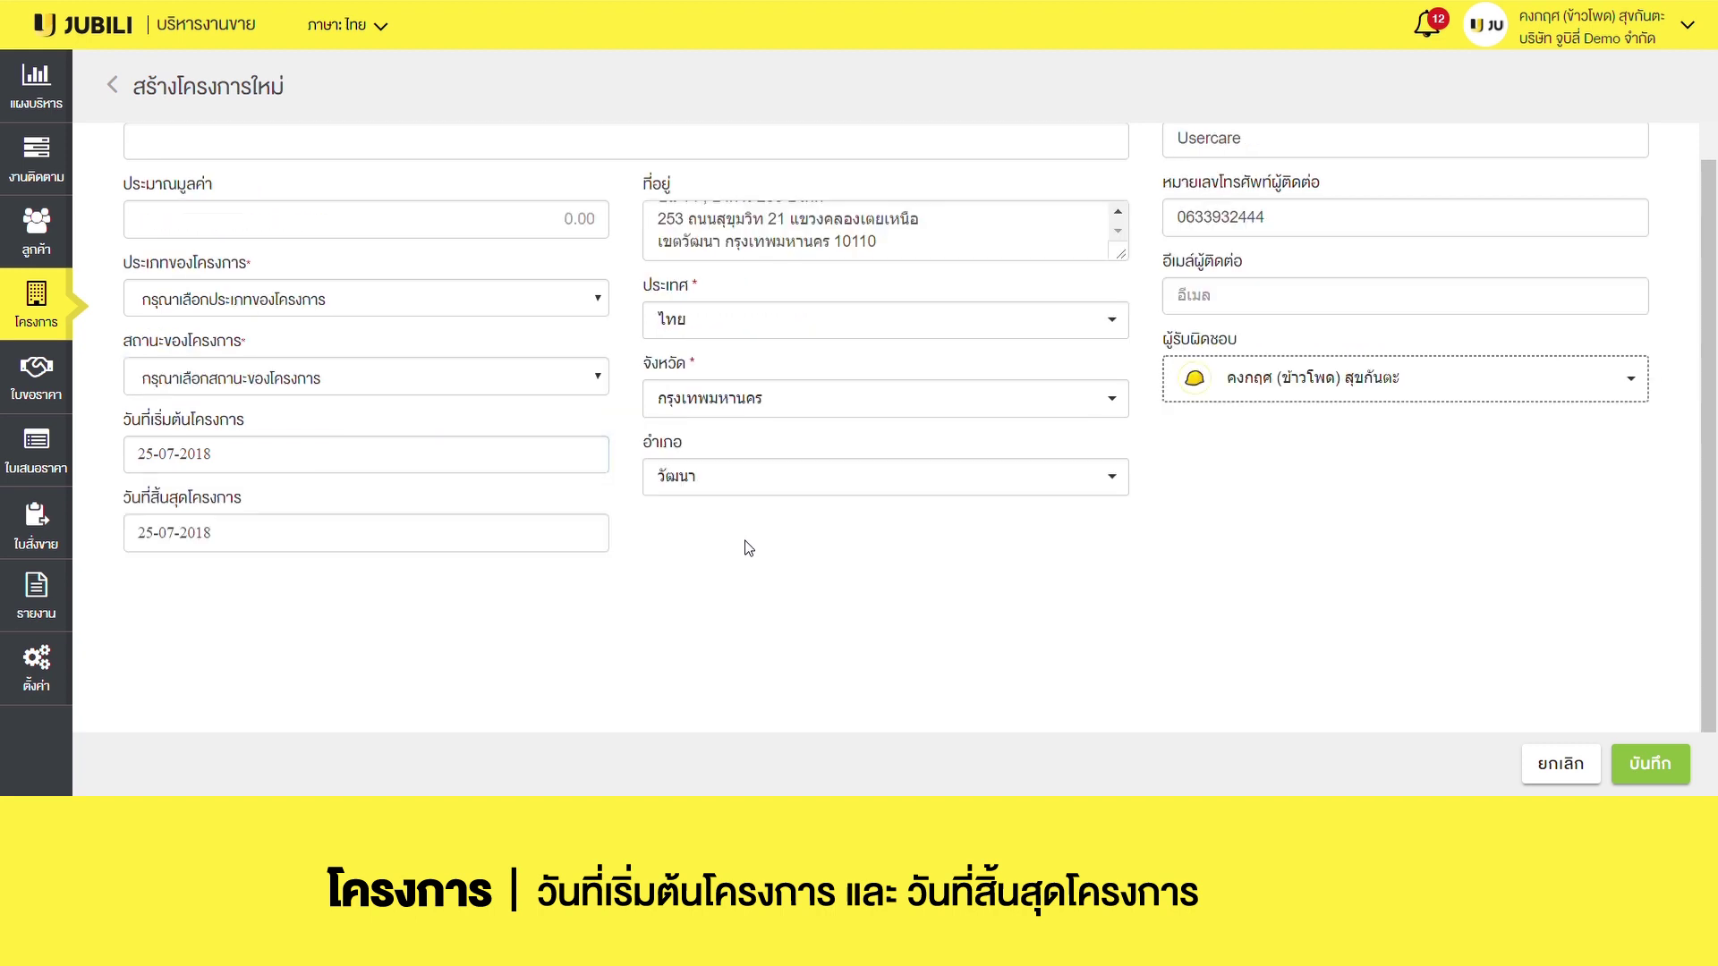
click(407, 542)
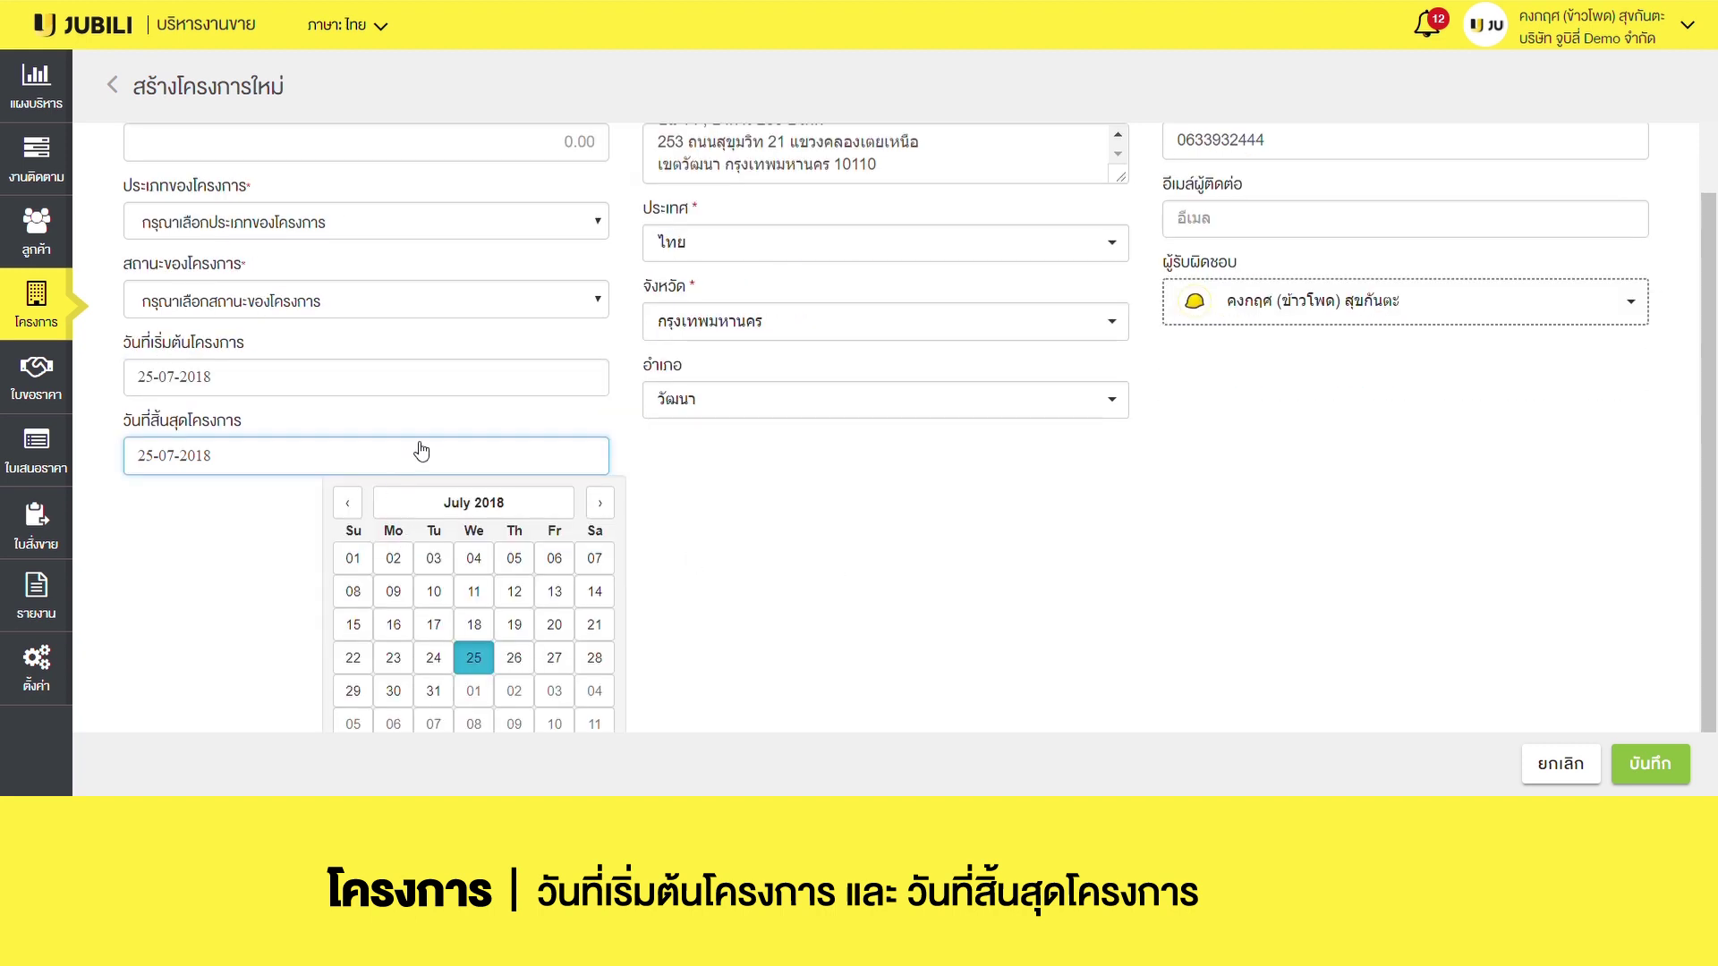
click(1277, 540)
Review the contact name, phone number and e-mail fields of the new project.
scroll(1276, 540, up, 2)
click(1350, 333)
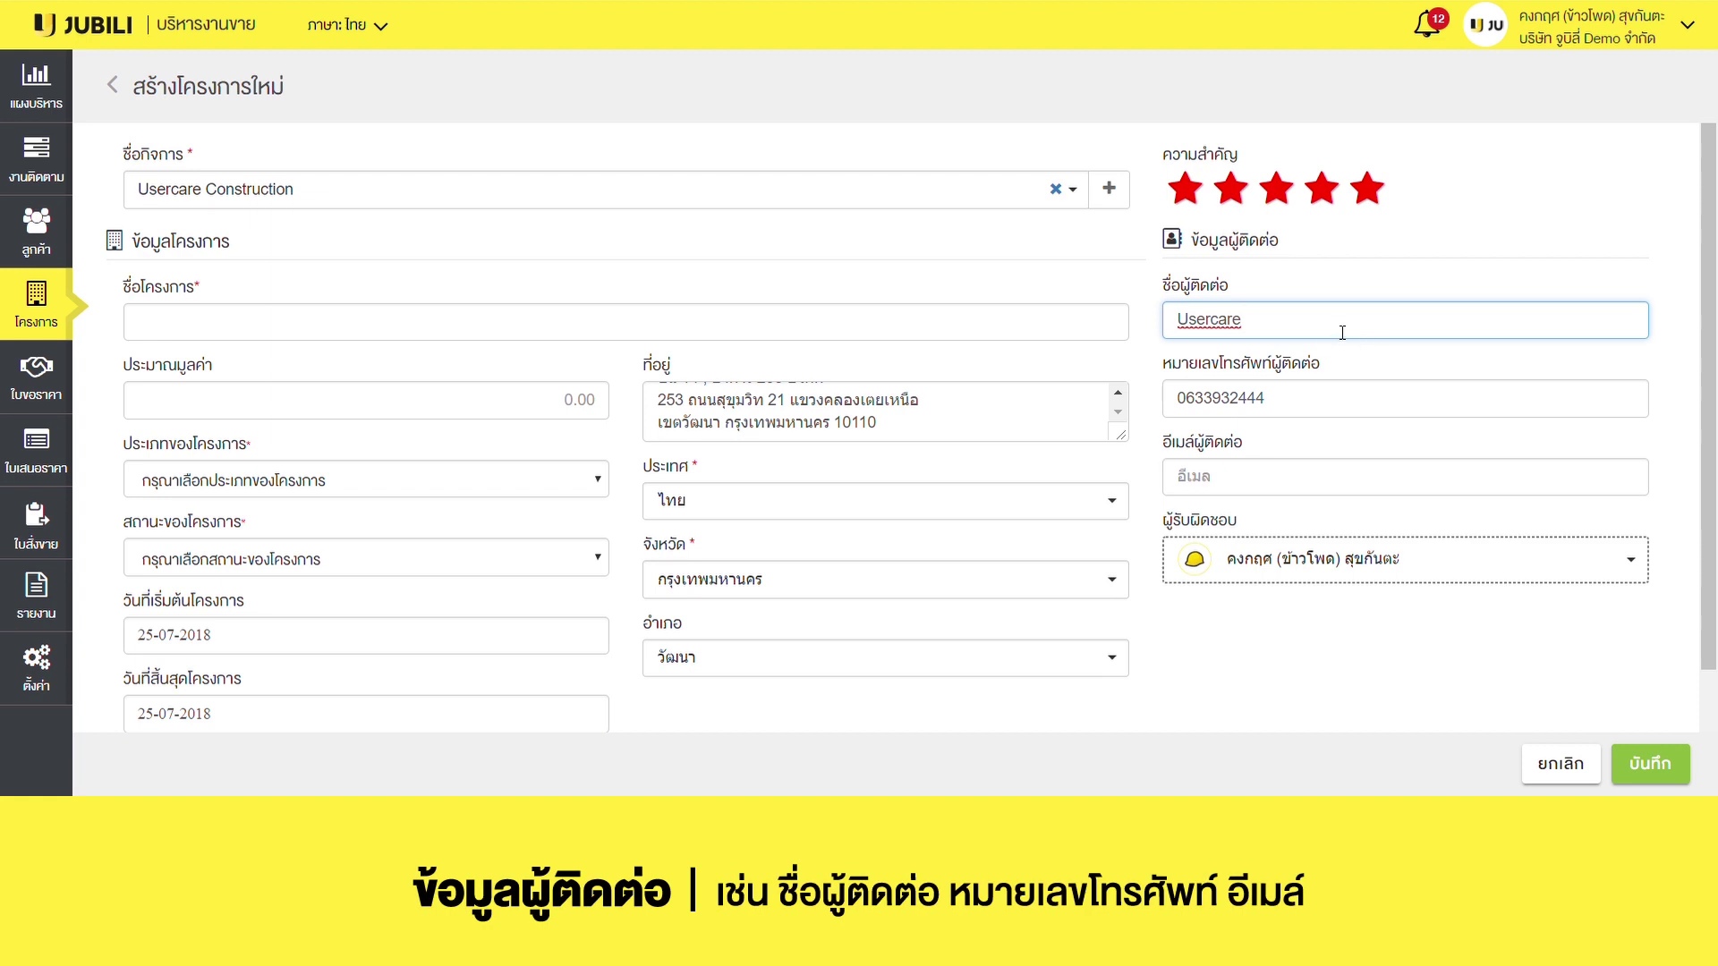
click(1355, 403)
click(1339, 492)
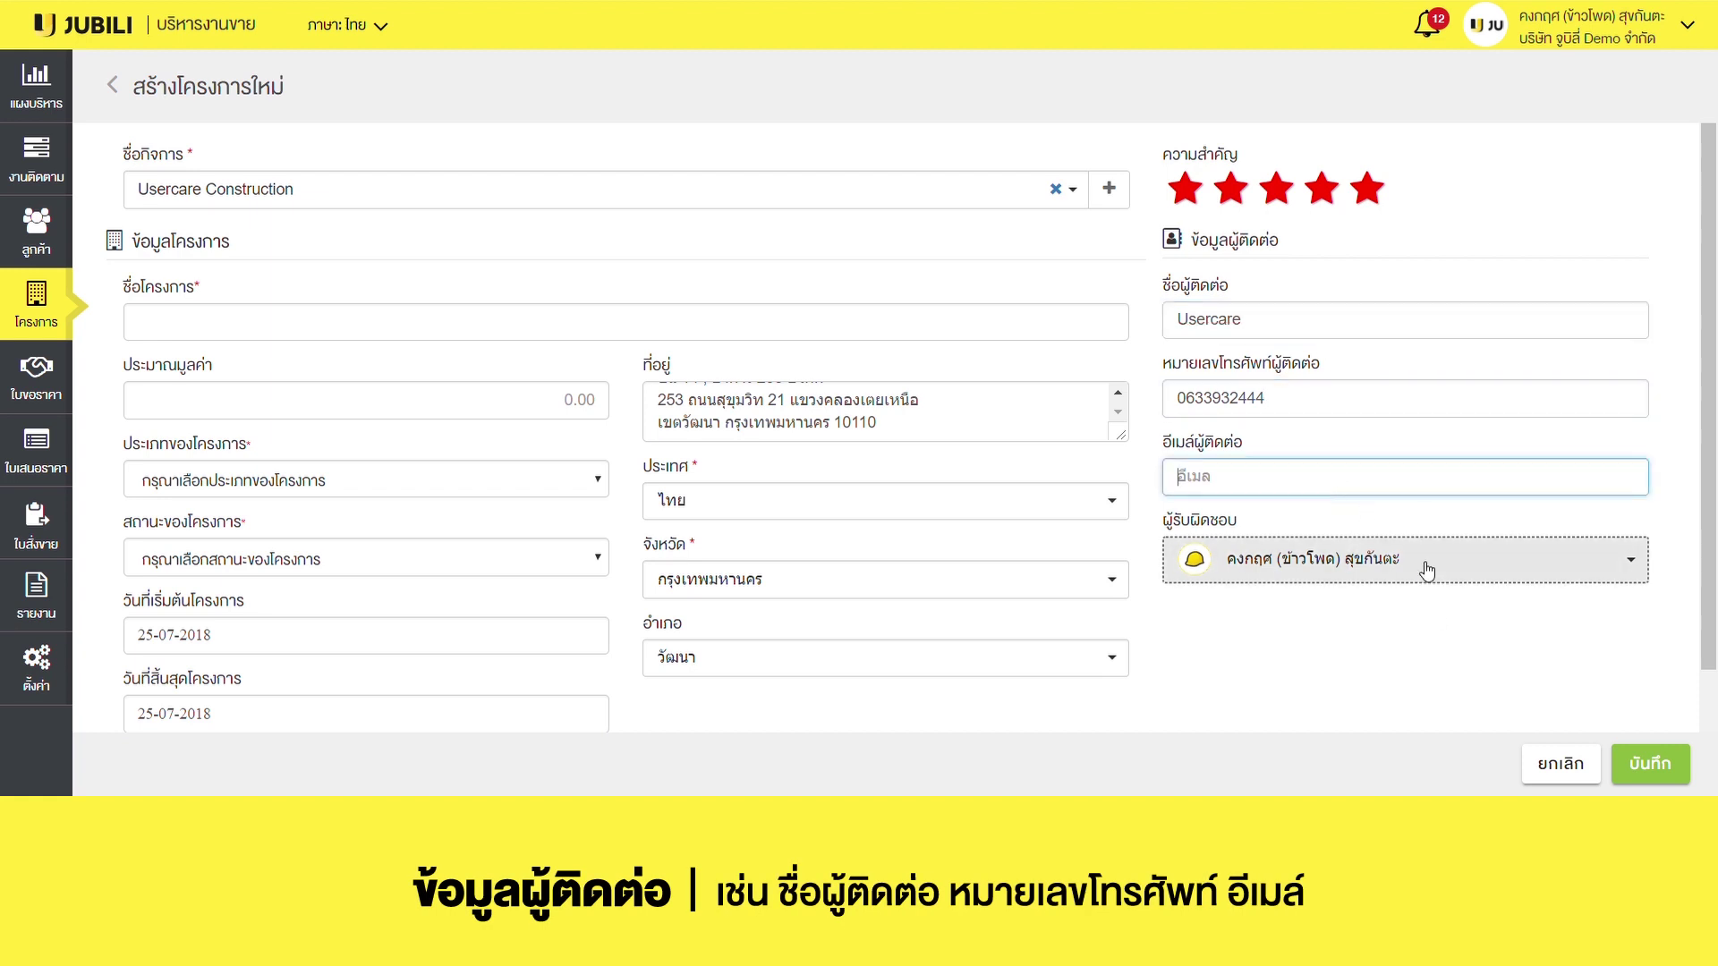
Browse the employees available as the responsible person and cancel the new project form without saving.
click(1624, 562)
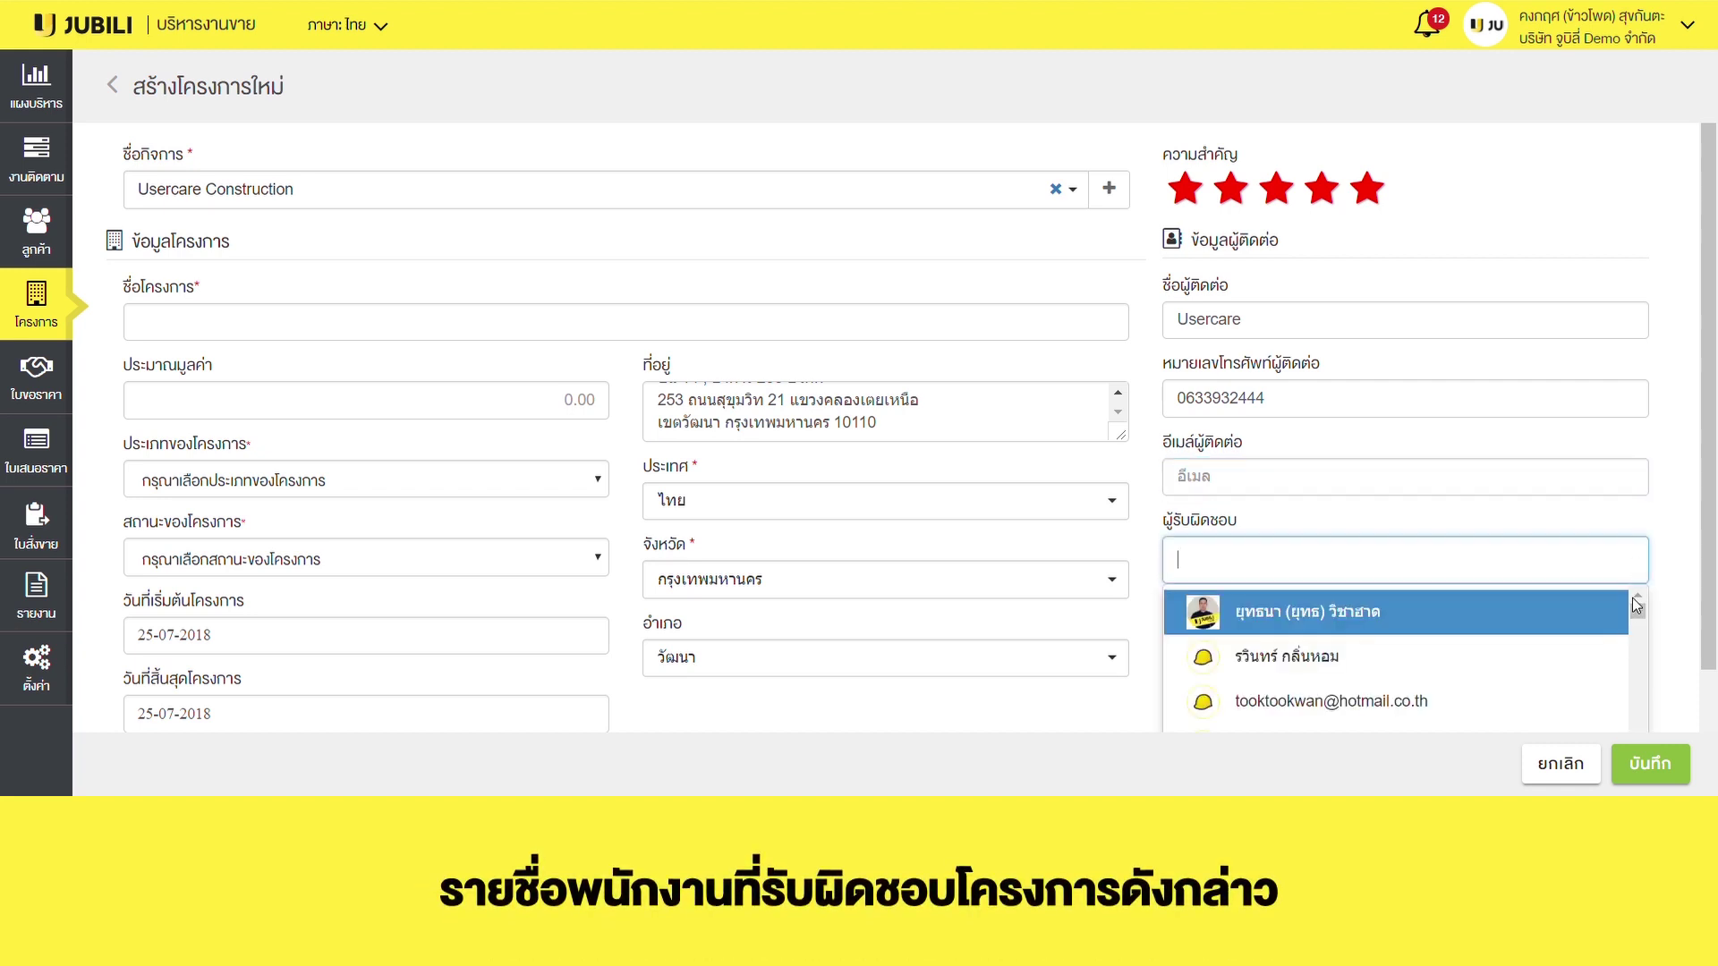
scroll(1695, 590, down, 2)
drag(1636, 474, 1652, 664)
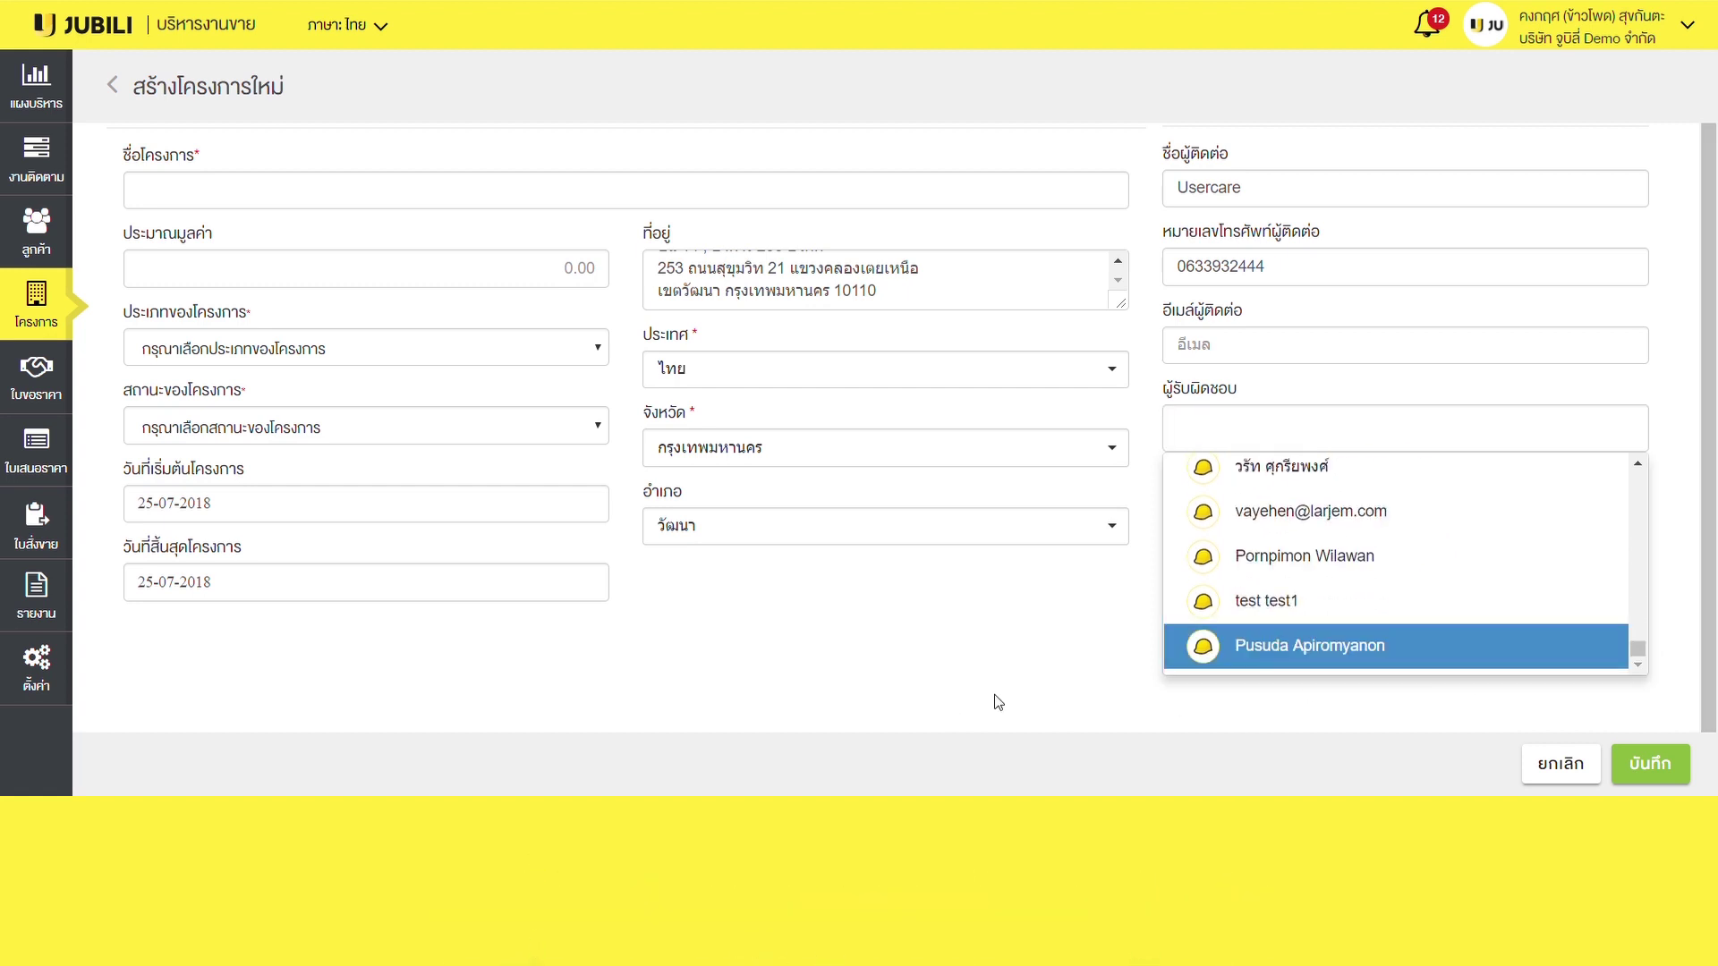
click(1657, 457)
scroll(1624, 574, up, 2)
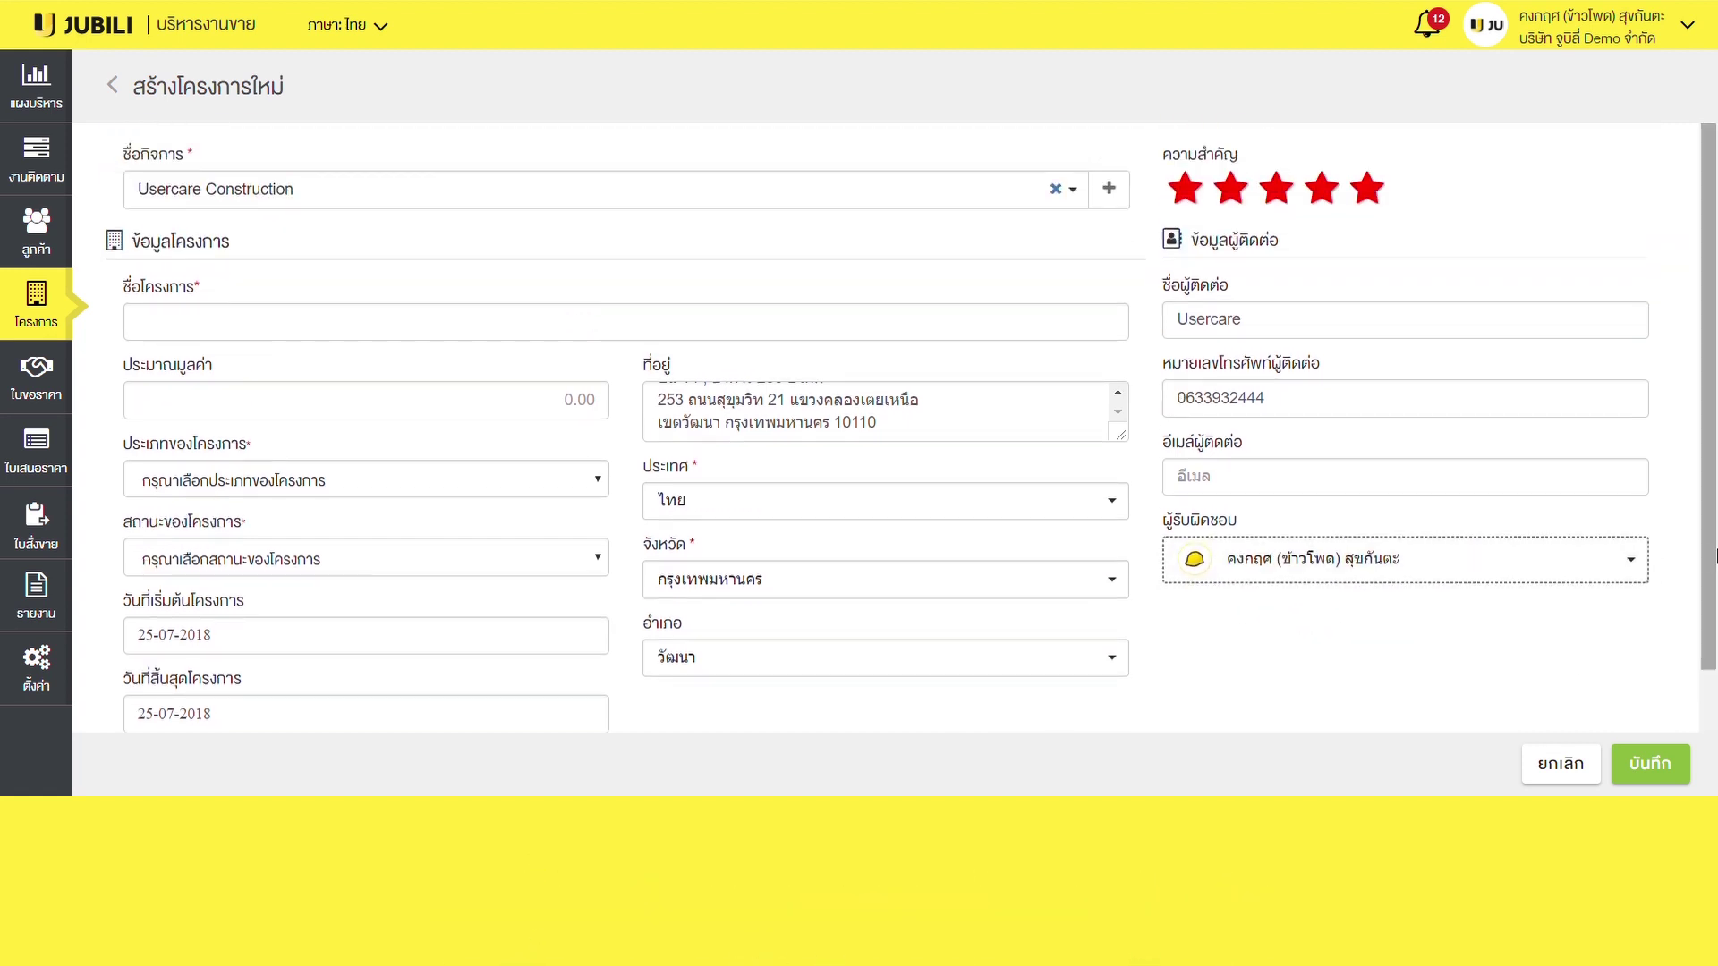
click(1566, 767)
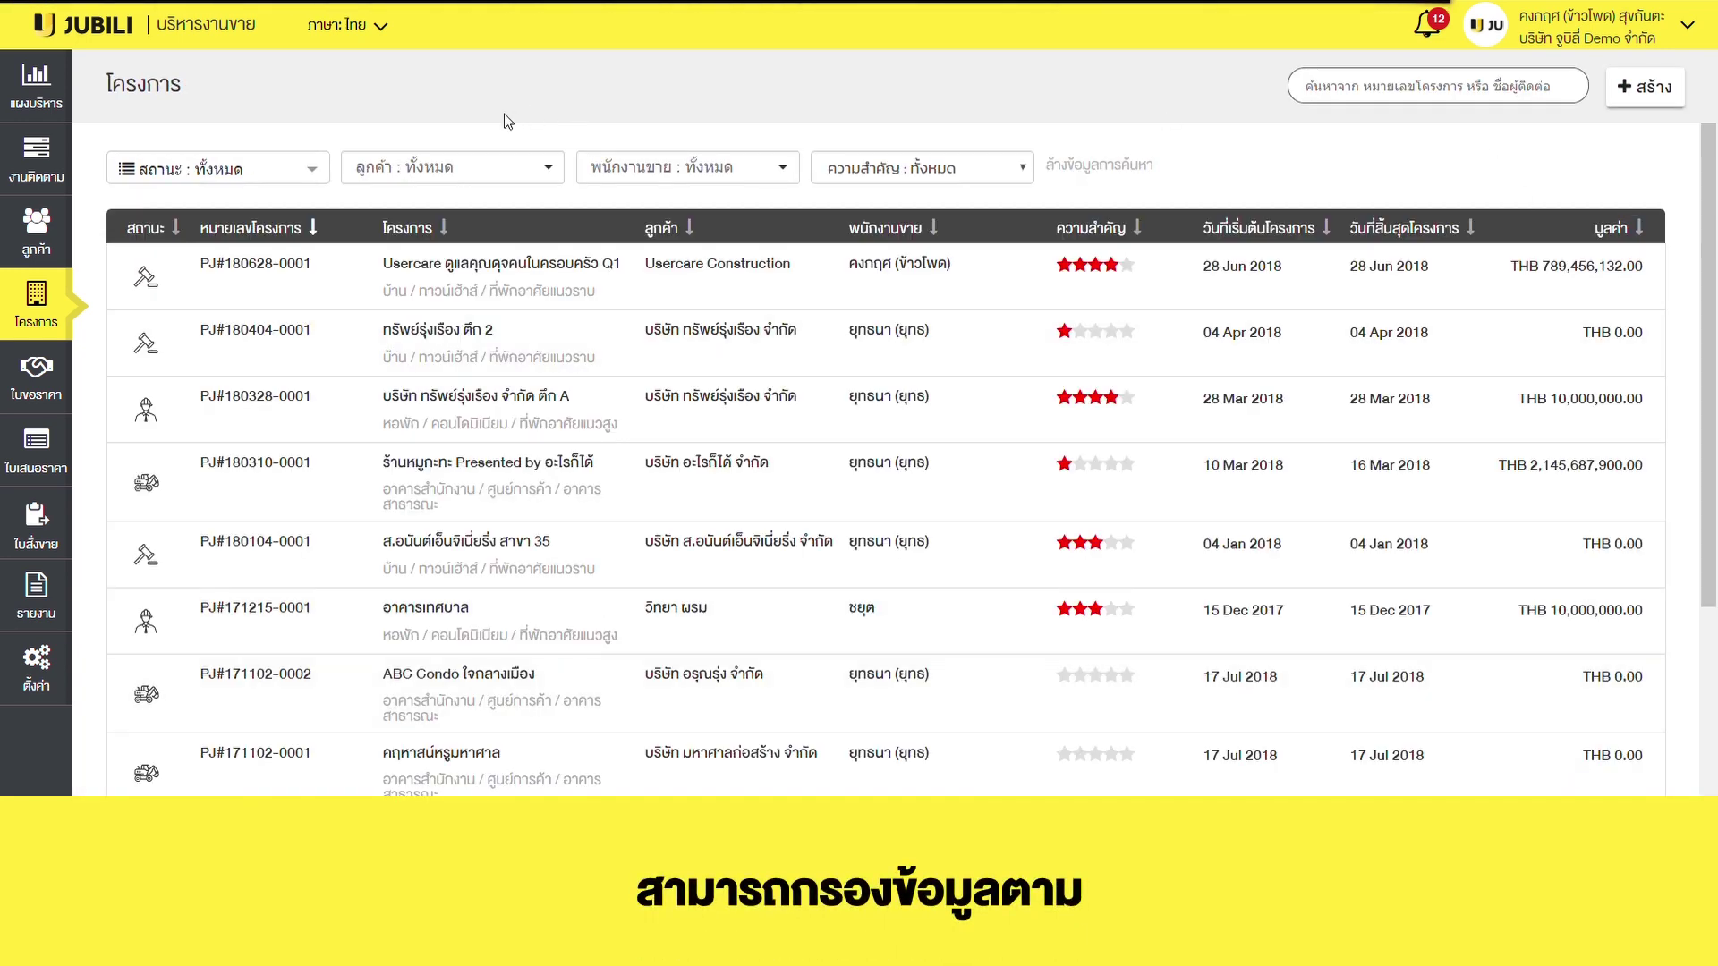
Review the project list's status and customer filter options, keeping the status filter at ทั้งหมด (all).
click(307, 176)
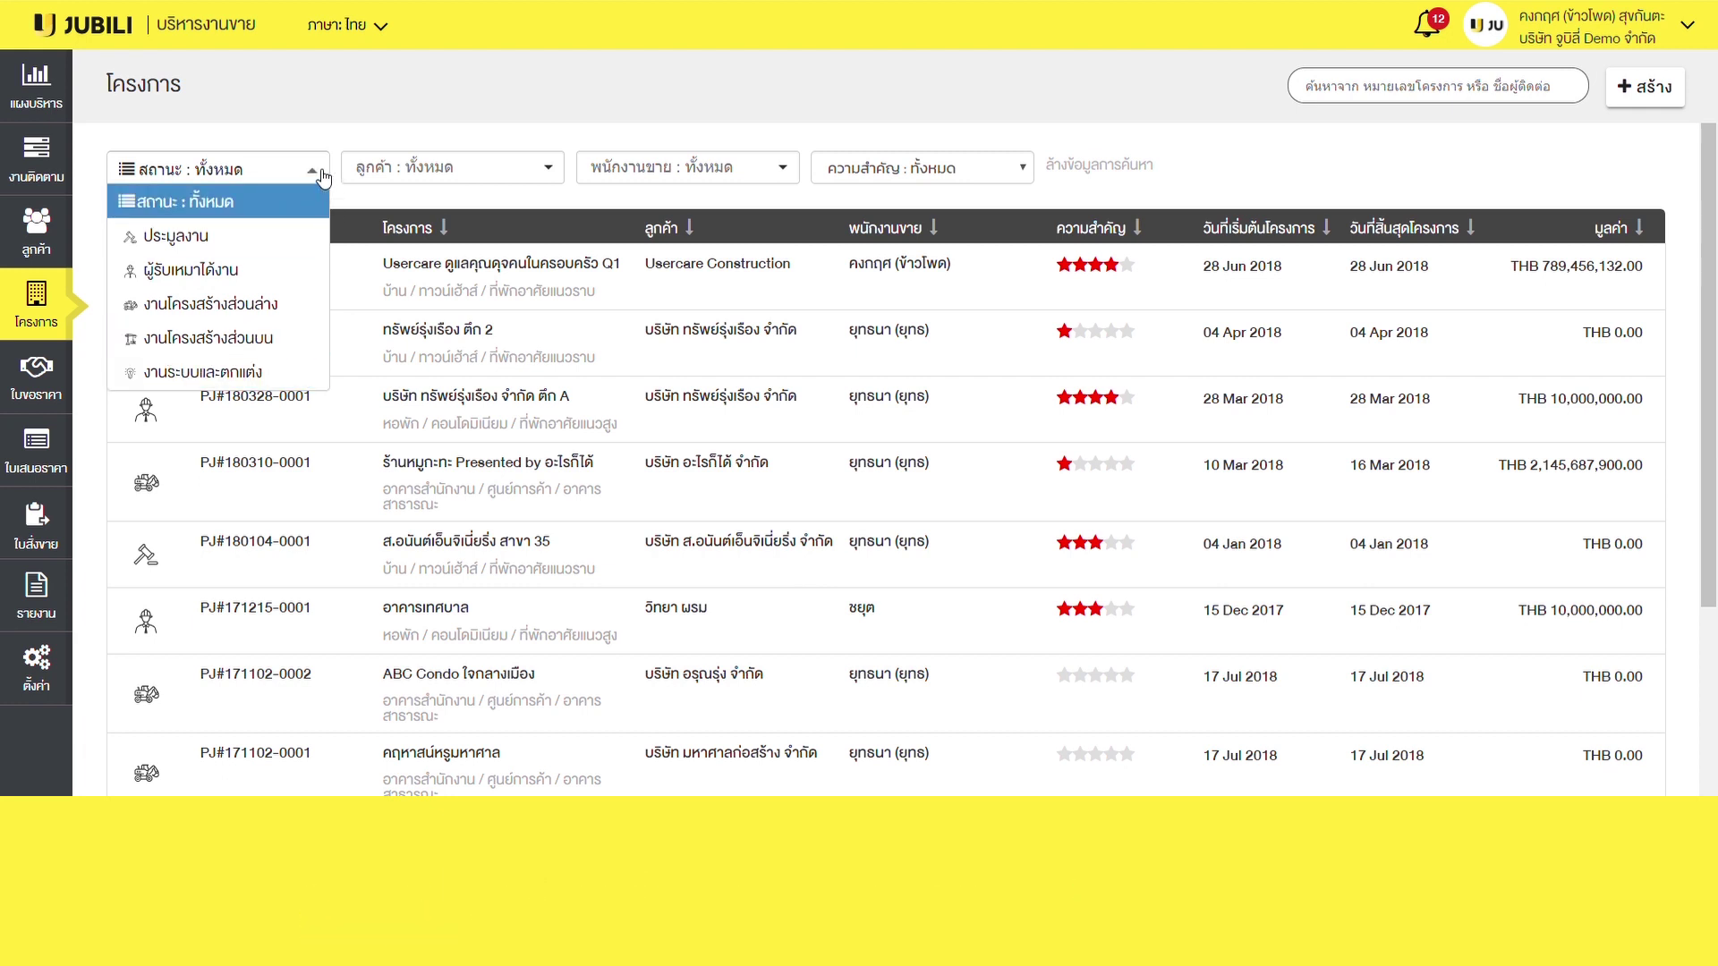
click(223, 202)
click(562, 175)
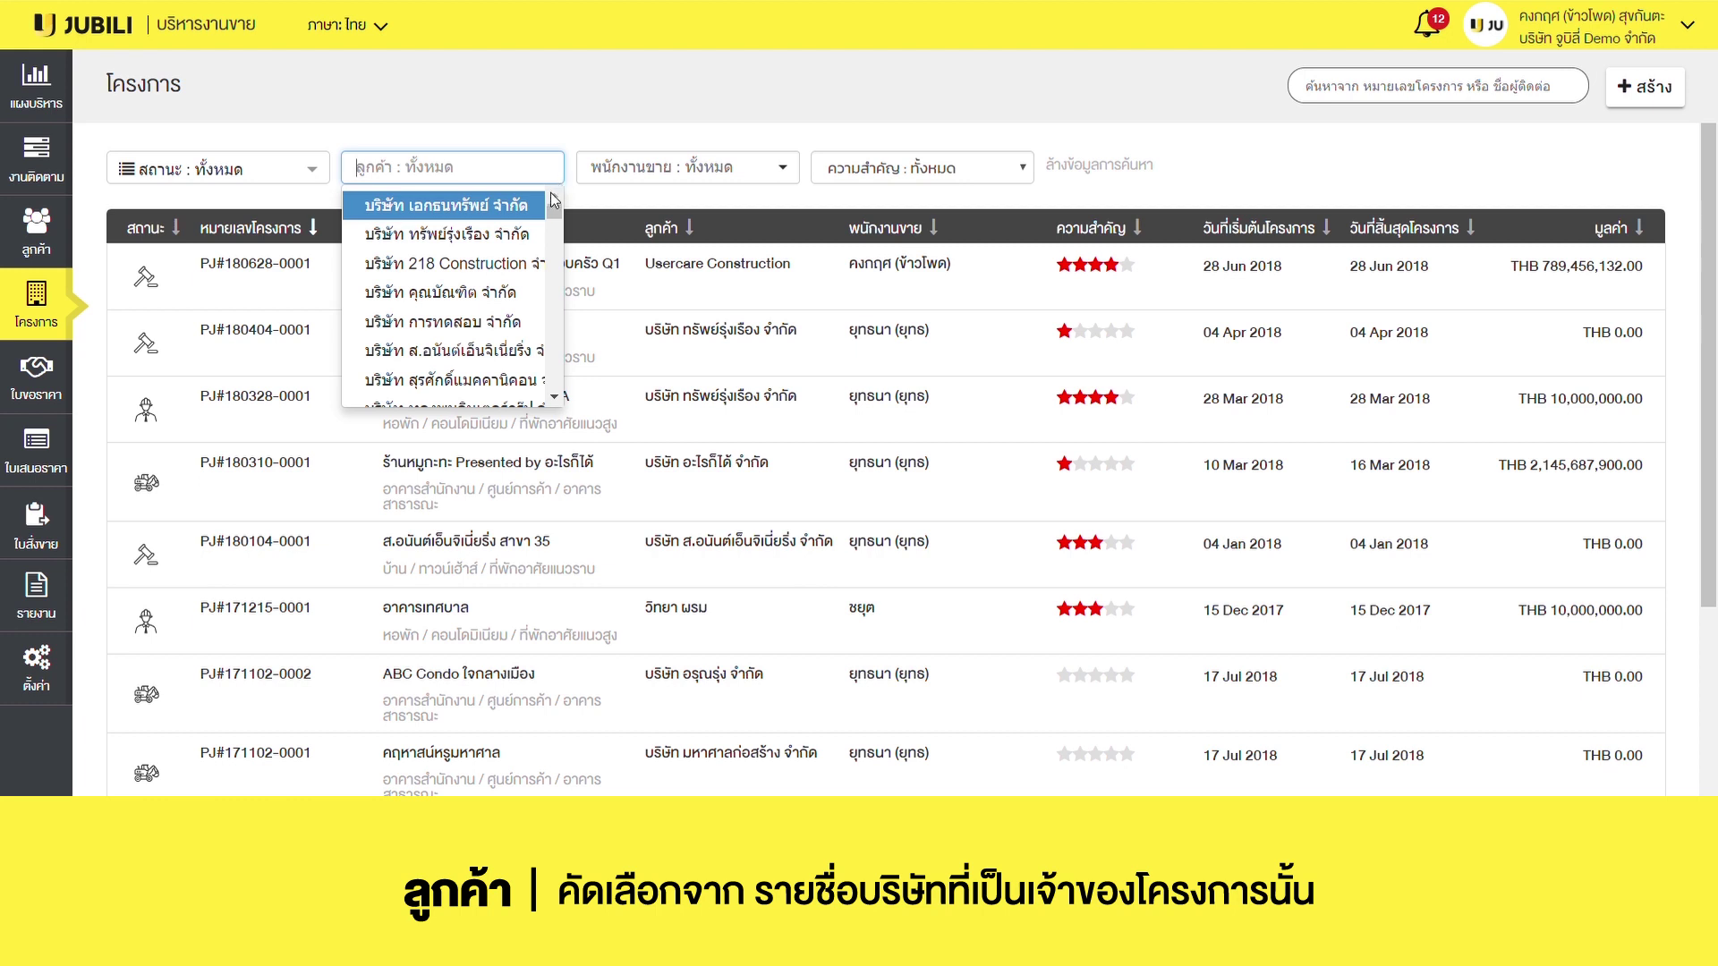
mouse_move(558, 219)
mouse_down()
mouse_move(569, 395)
mouse_move(573, 189)
mouse_up()
Review the salesperson and importance filter options of the project list and clear the search filters.
click(783, 168)
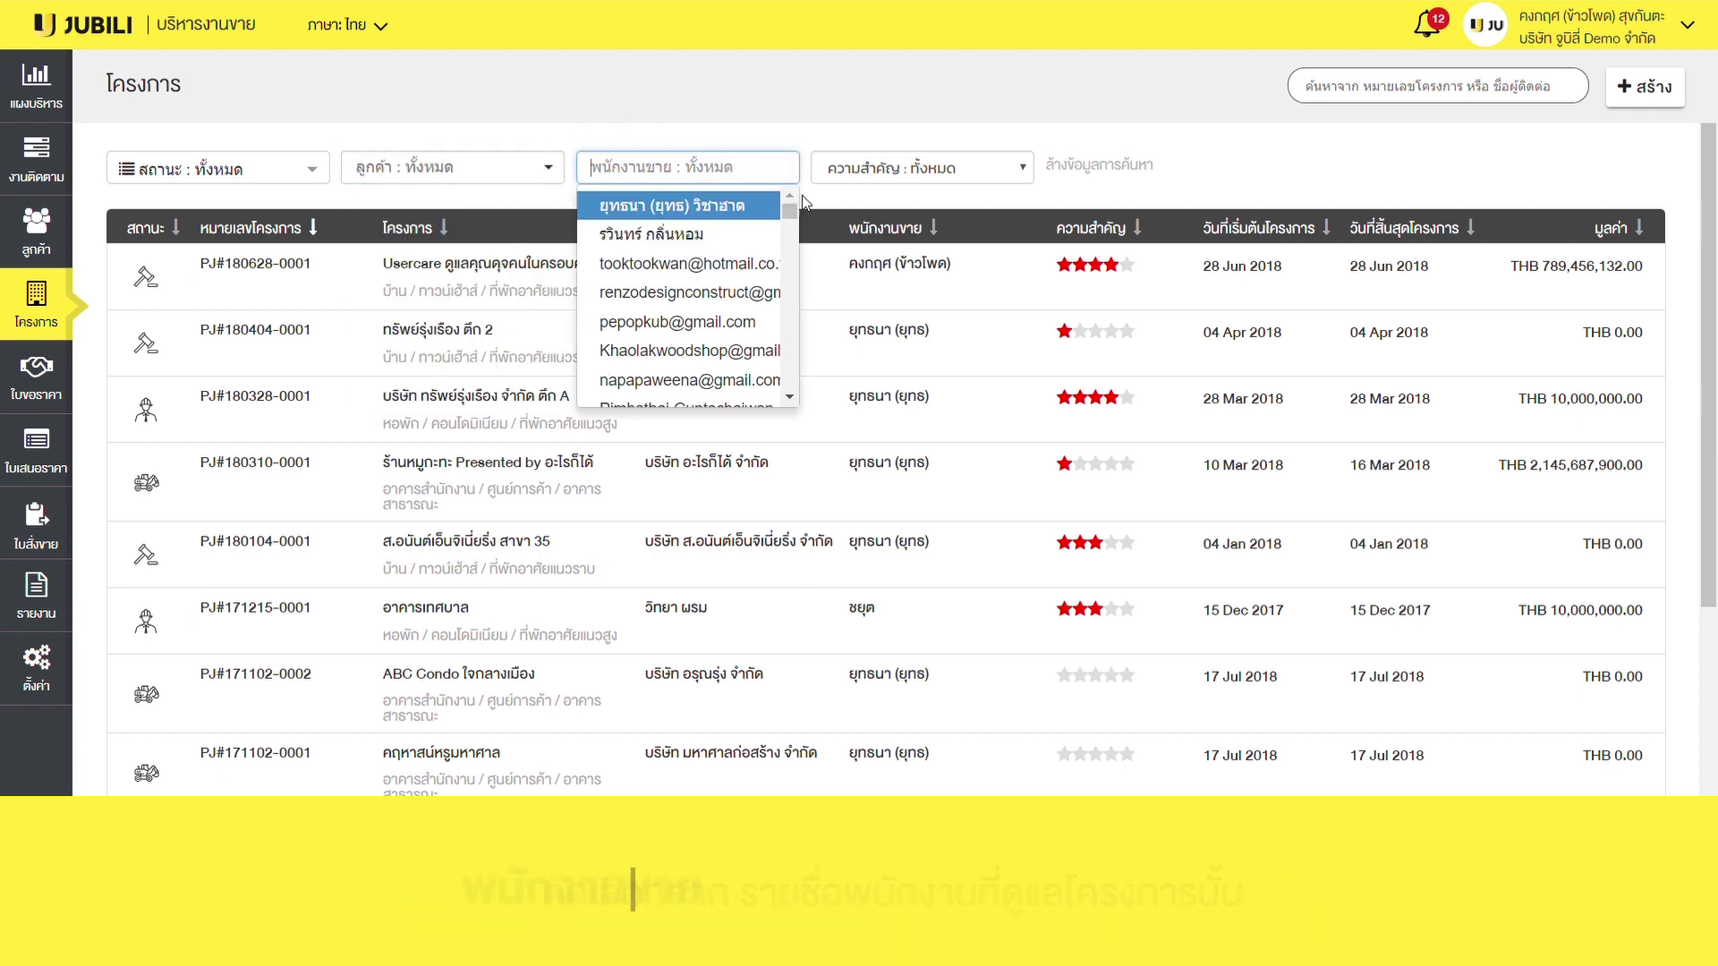
mouse_move(790, 217)
mouse_down()
mouse_move(796, 397)
mouse_move(786, 219)
mouse_up()
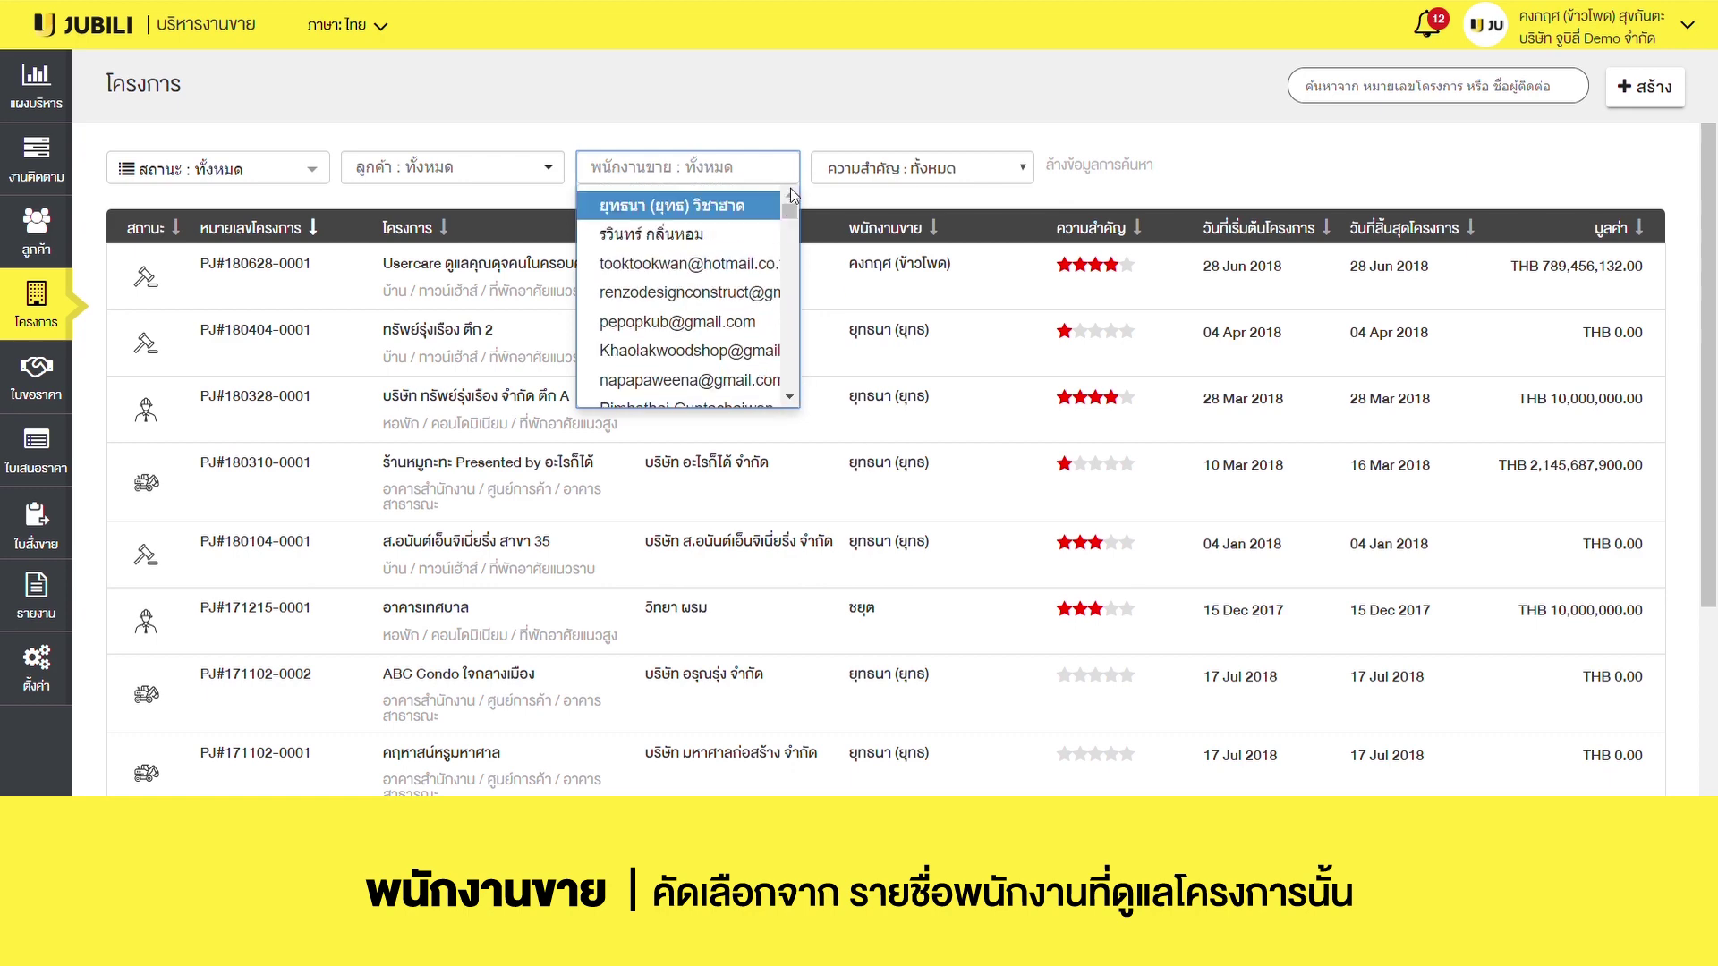
click(814, 113)
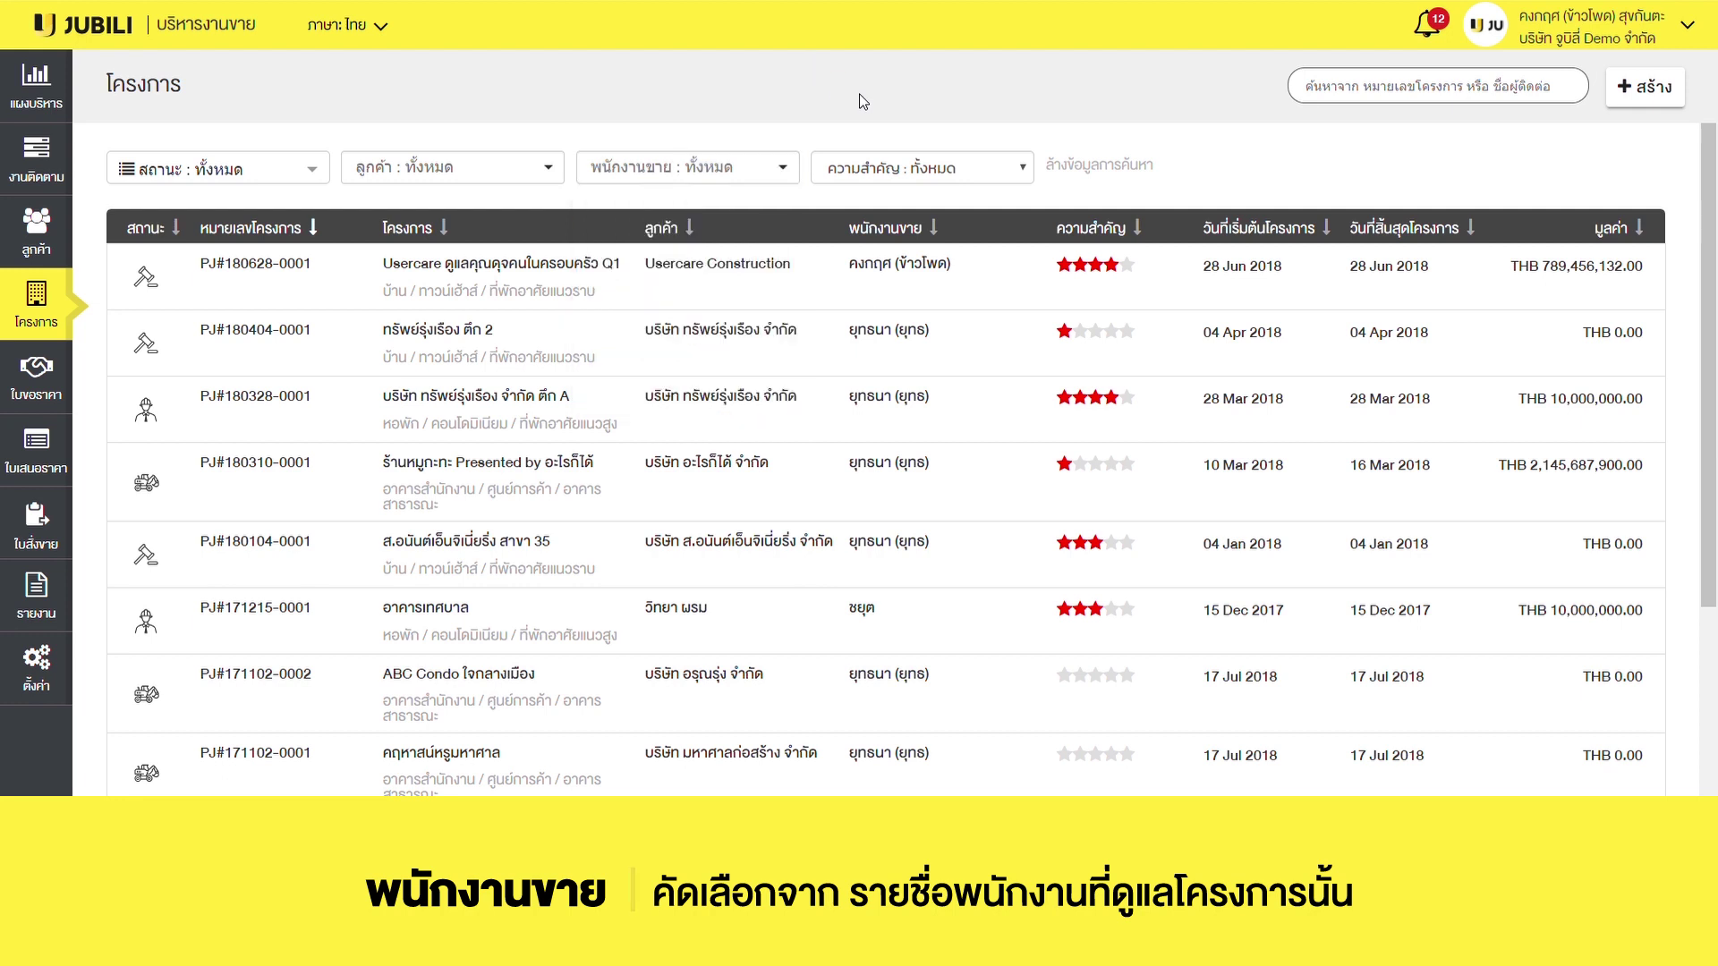
click(1029, 179)
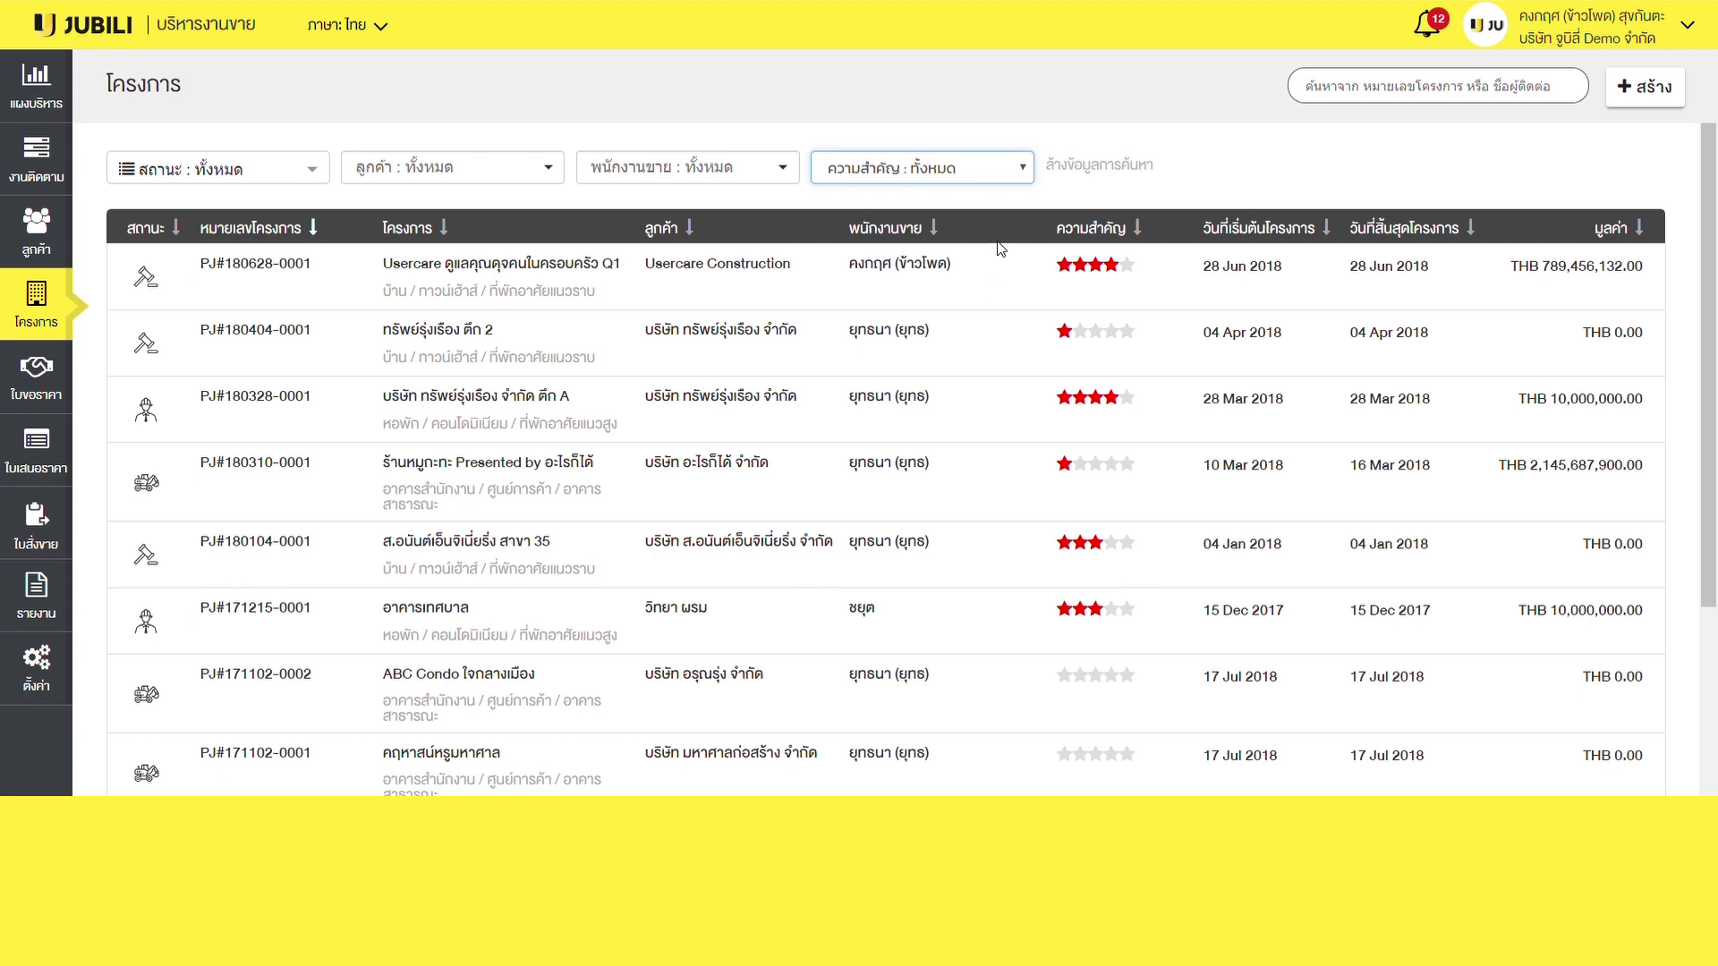
click(1112, 167)
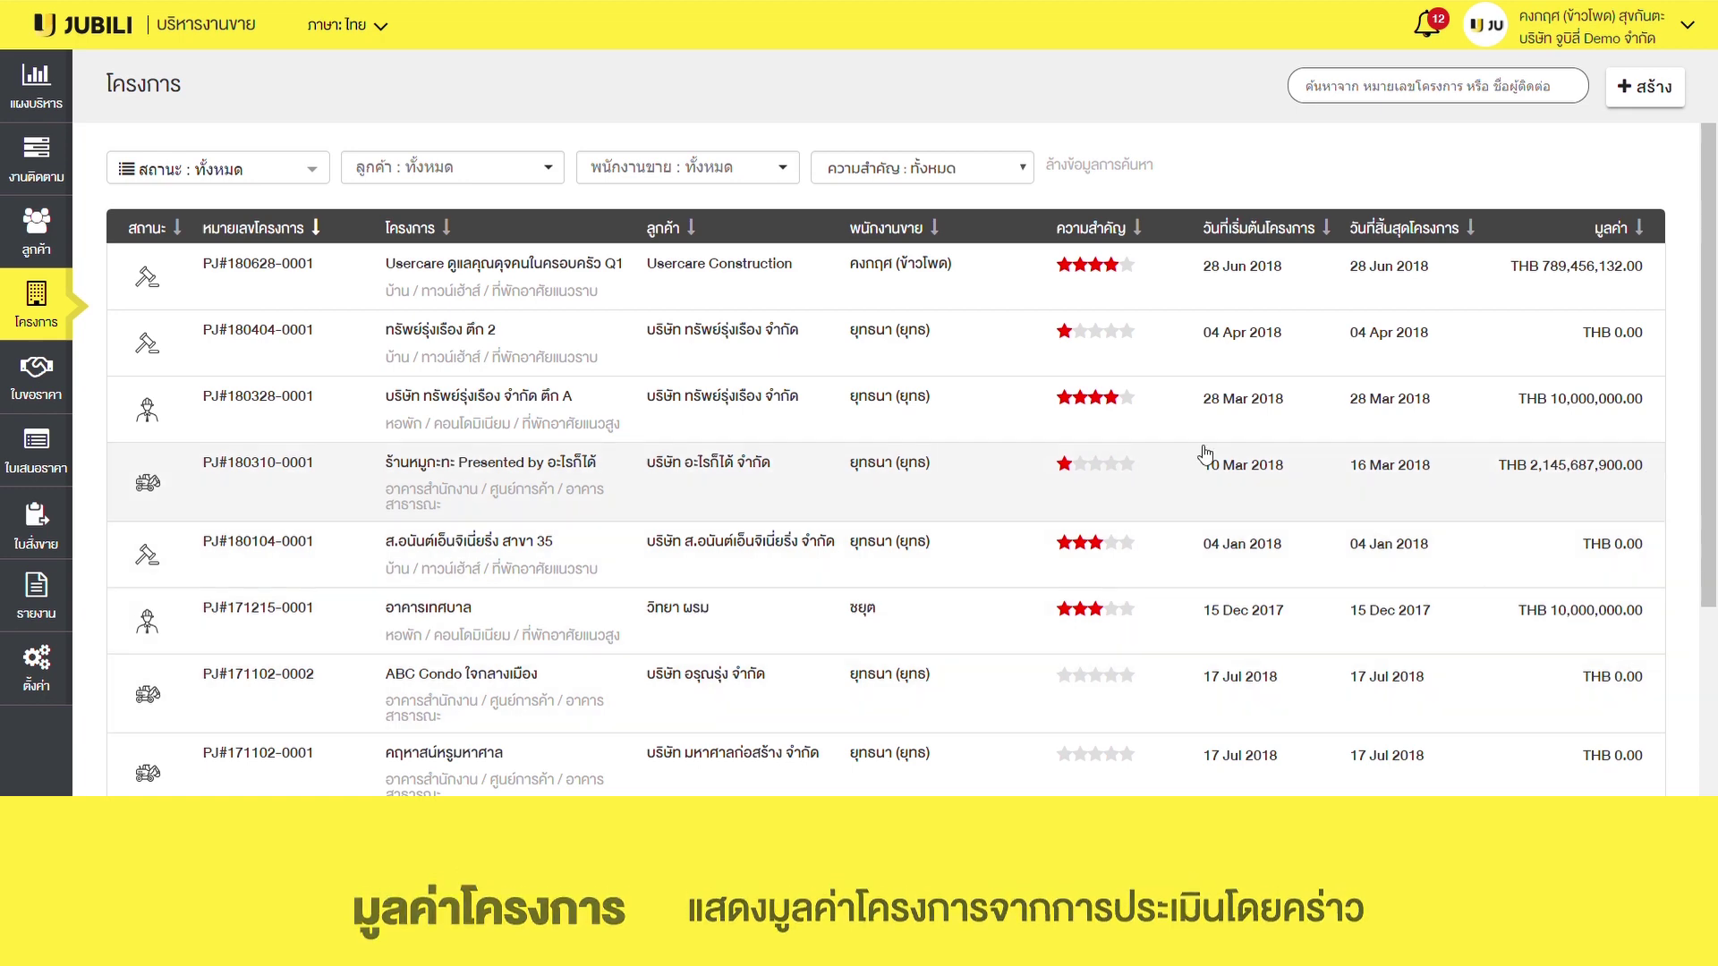
Open the project Usercare ดูแลคุณดุจคนในครอบครัว Q1, review its edit form and cancel without saving.
click(634, 298)
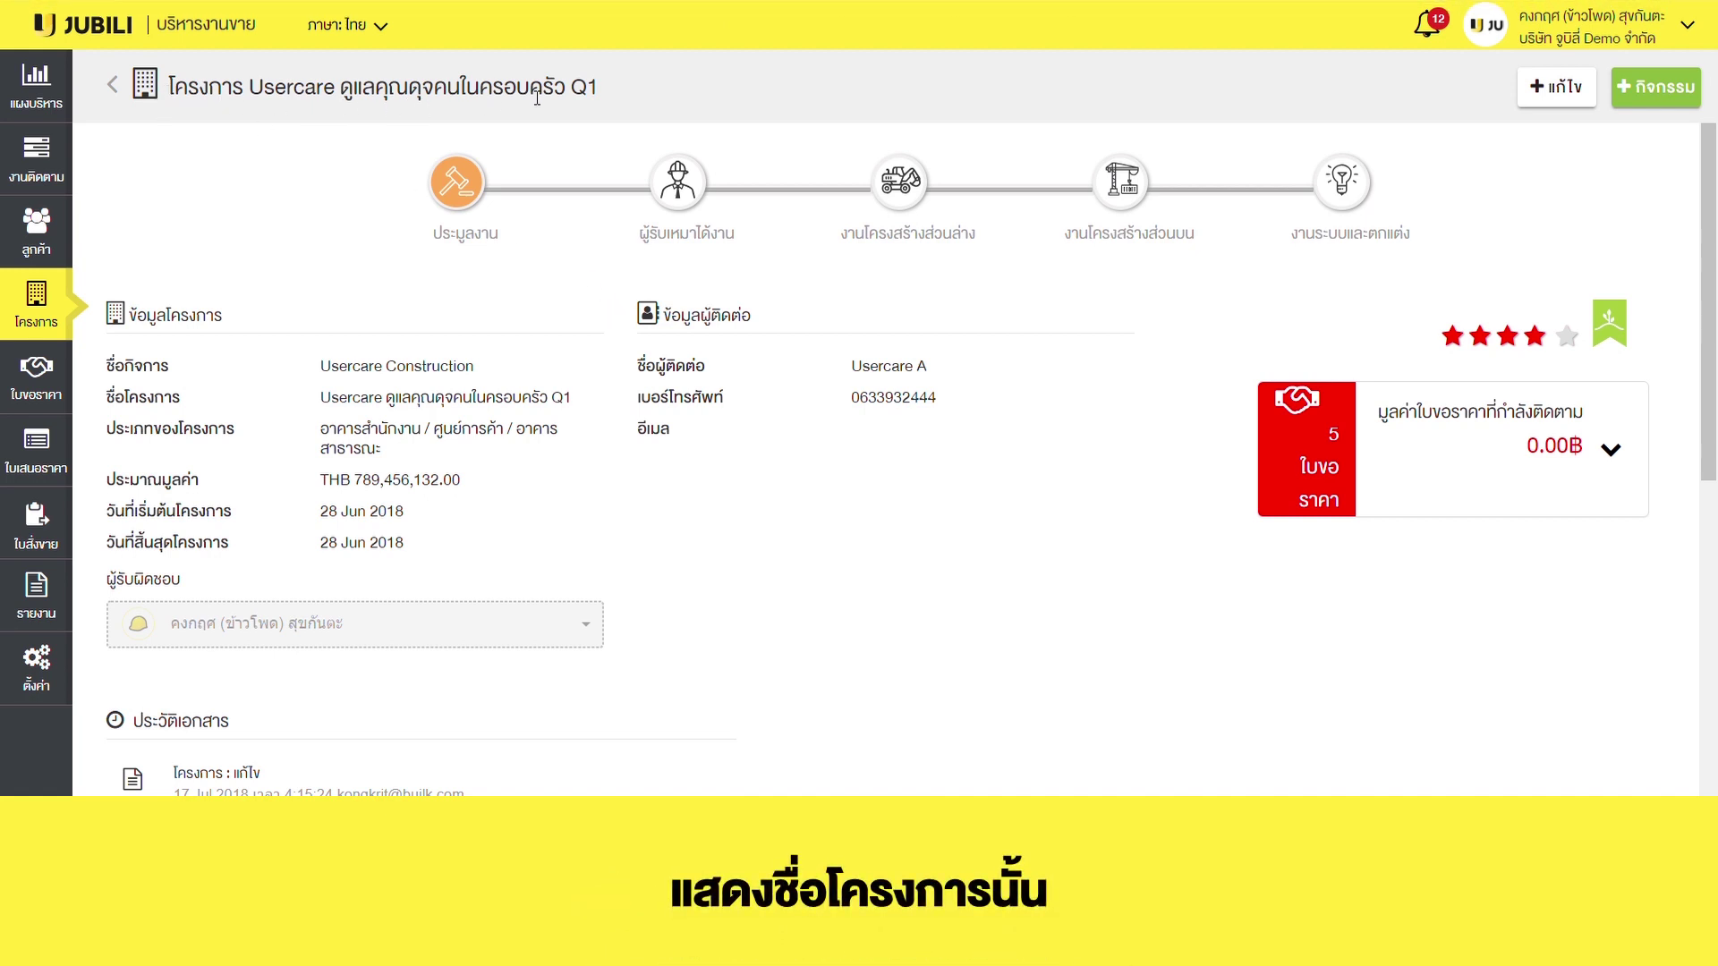
click(1575, 89)
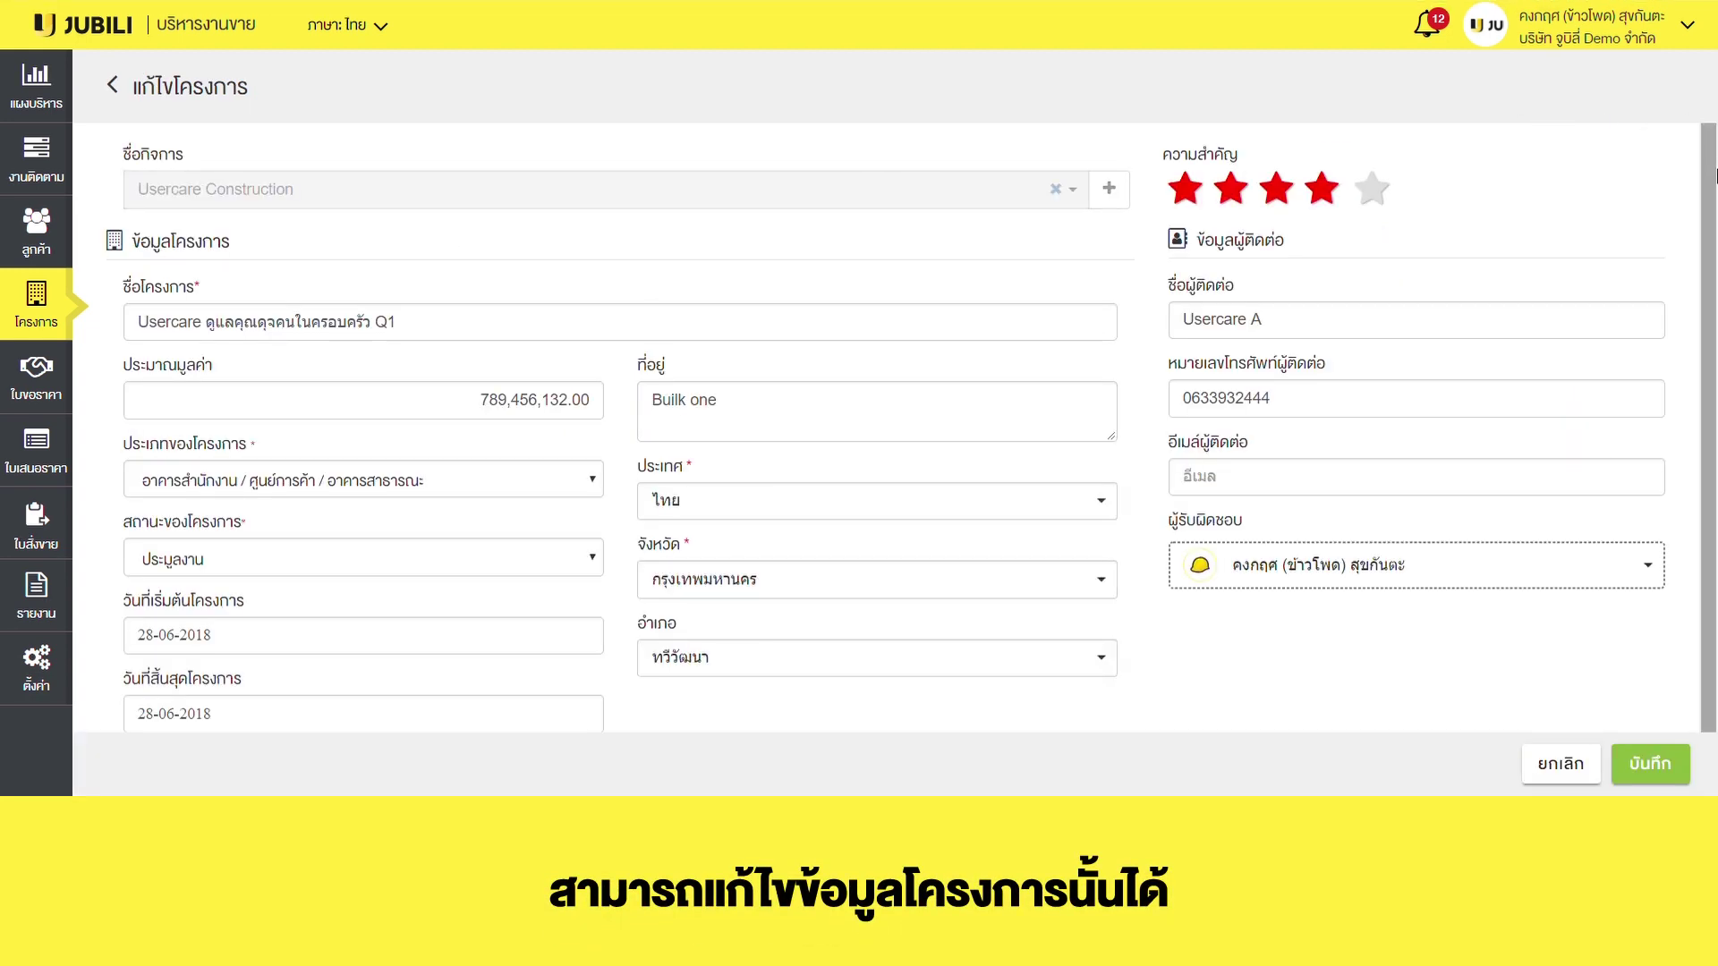
scroll(1716, 257, down, 1)
scroll(1716, 257, up, 1)
click(1559, 763)
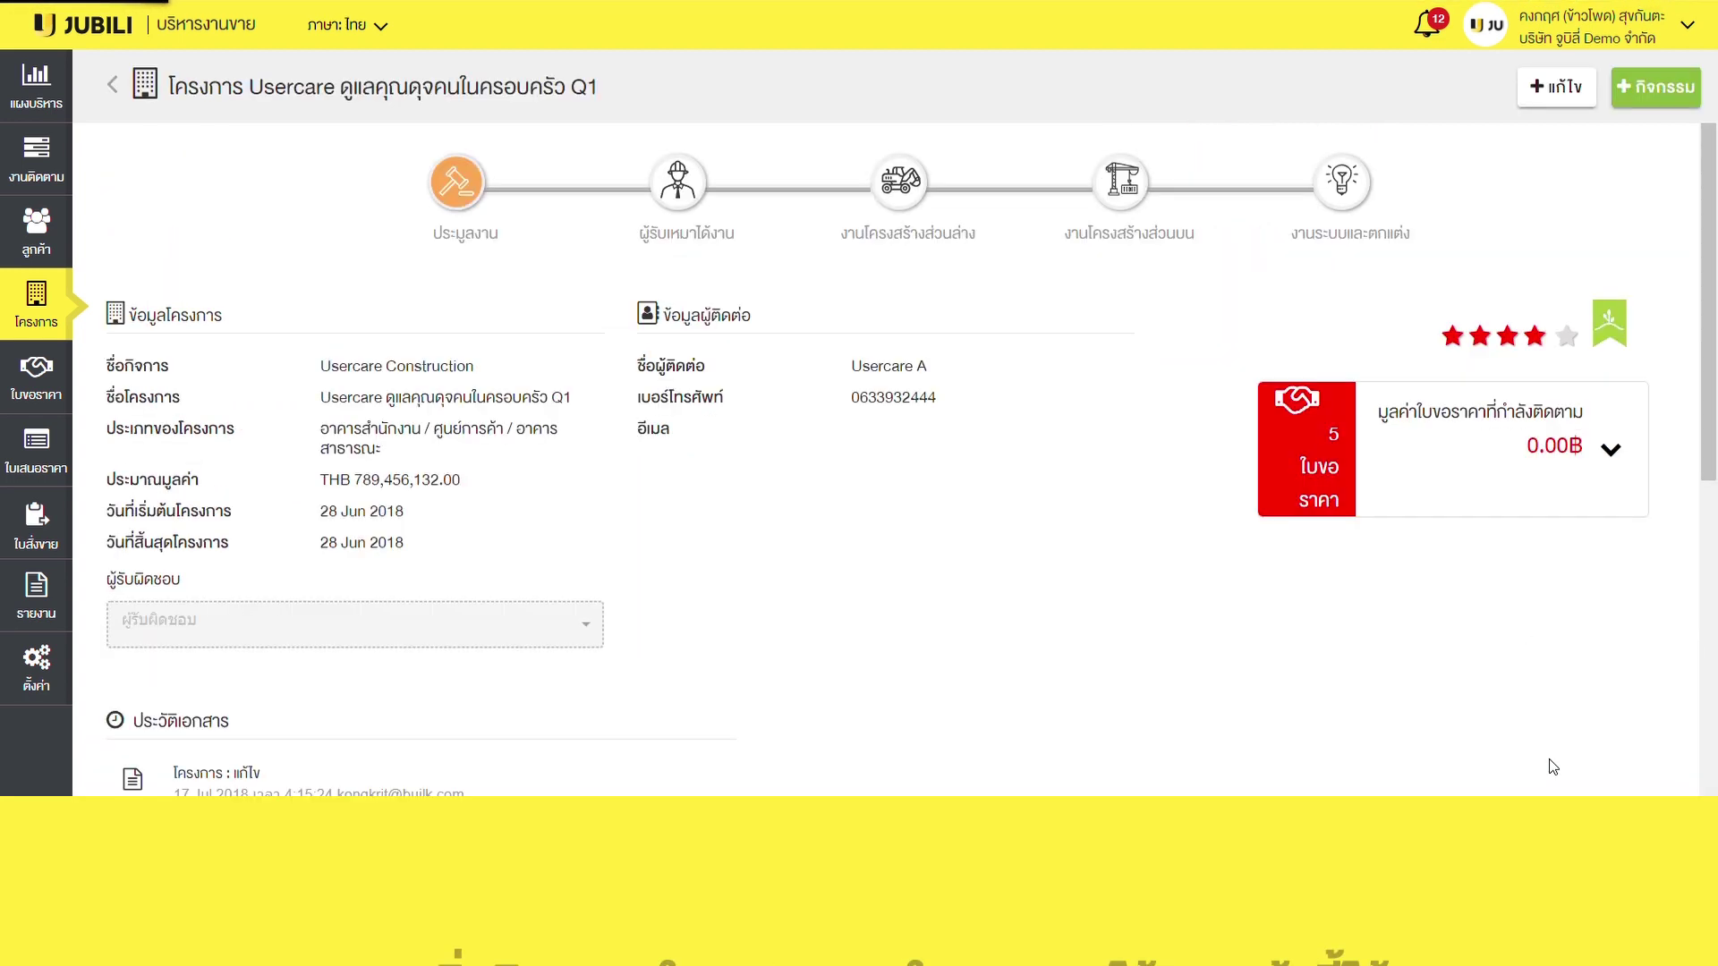
Examine the project's details, from the tracked price request value to its document history.
click(1686, 94)
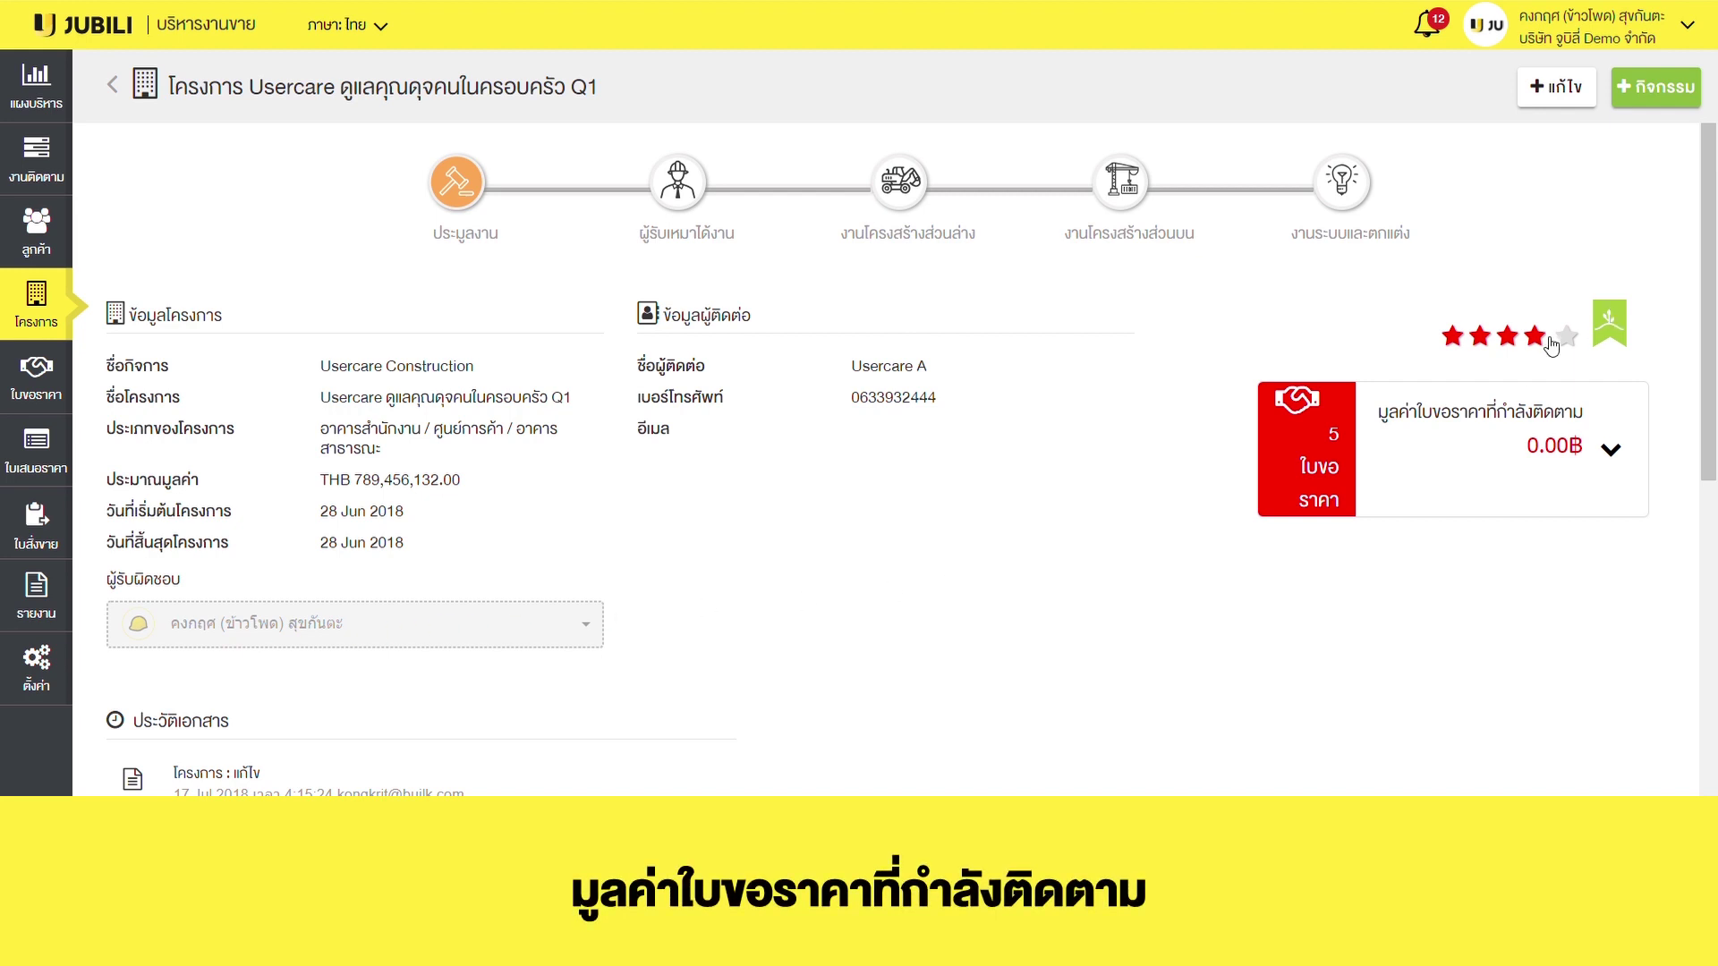
scroll(1665, 329, down, 1)
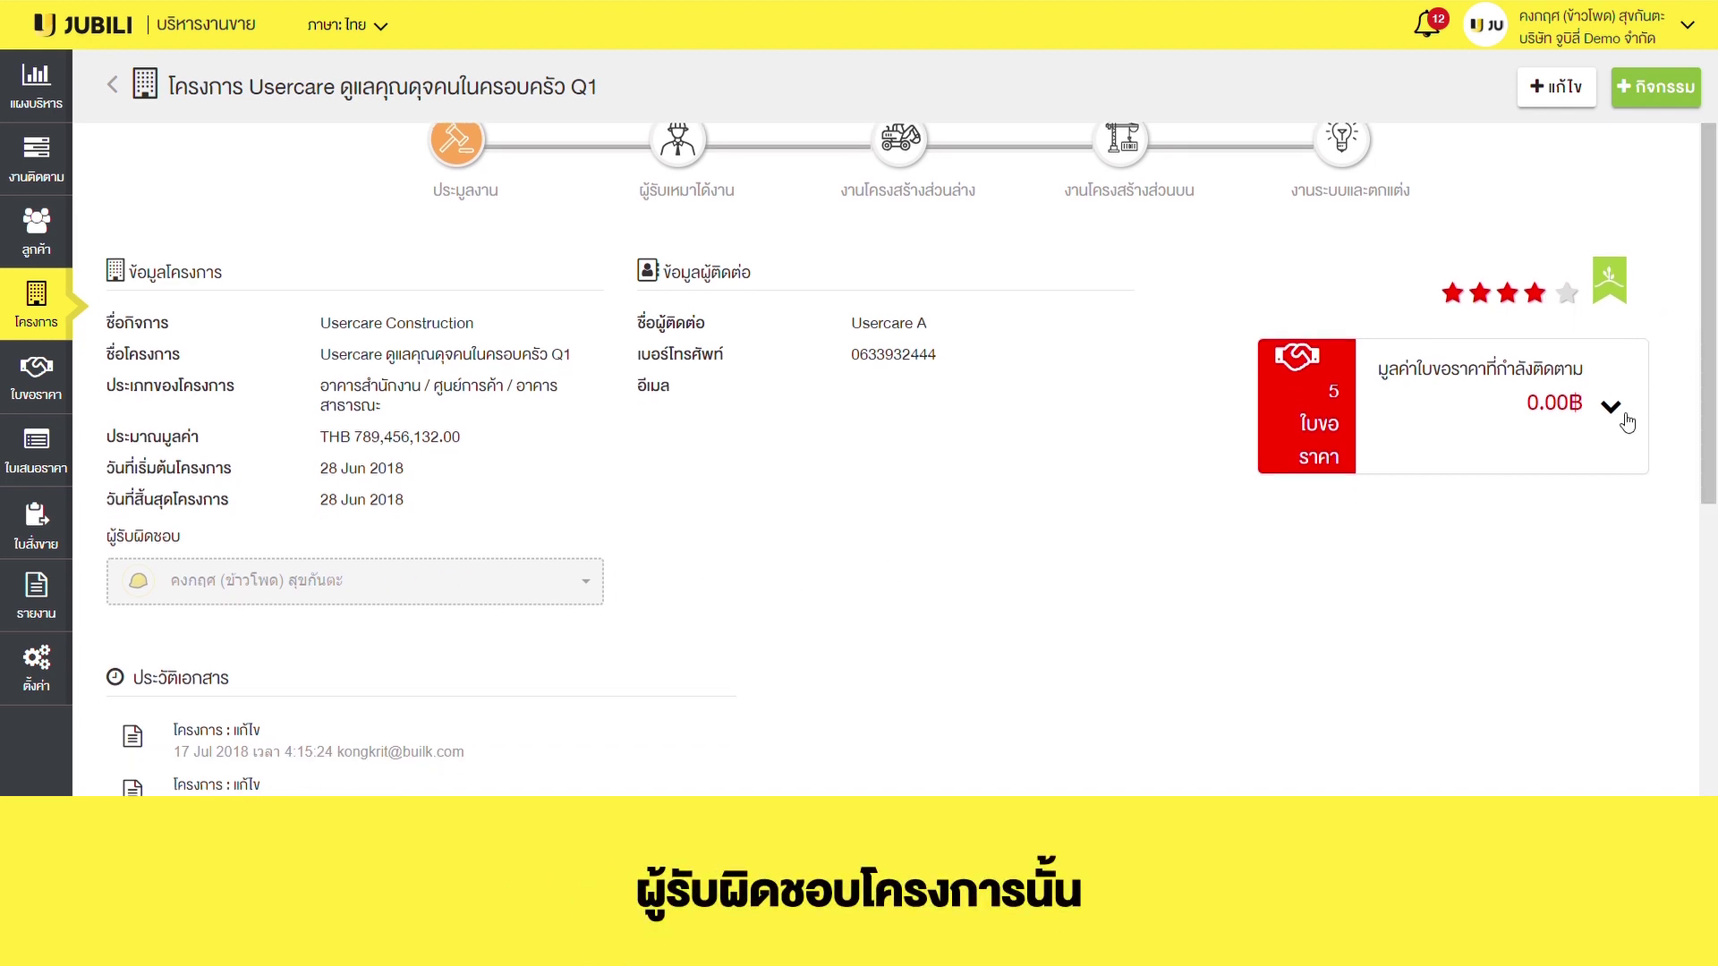
scroll(1711, 474, down, 3)
drag(1711, 475, 1711, 600)
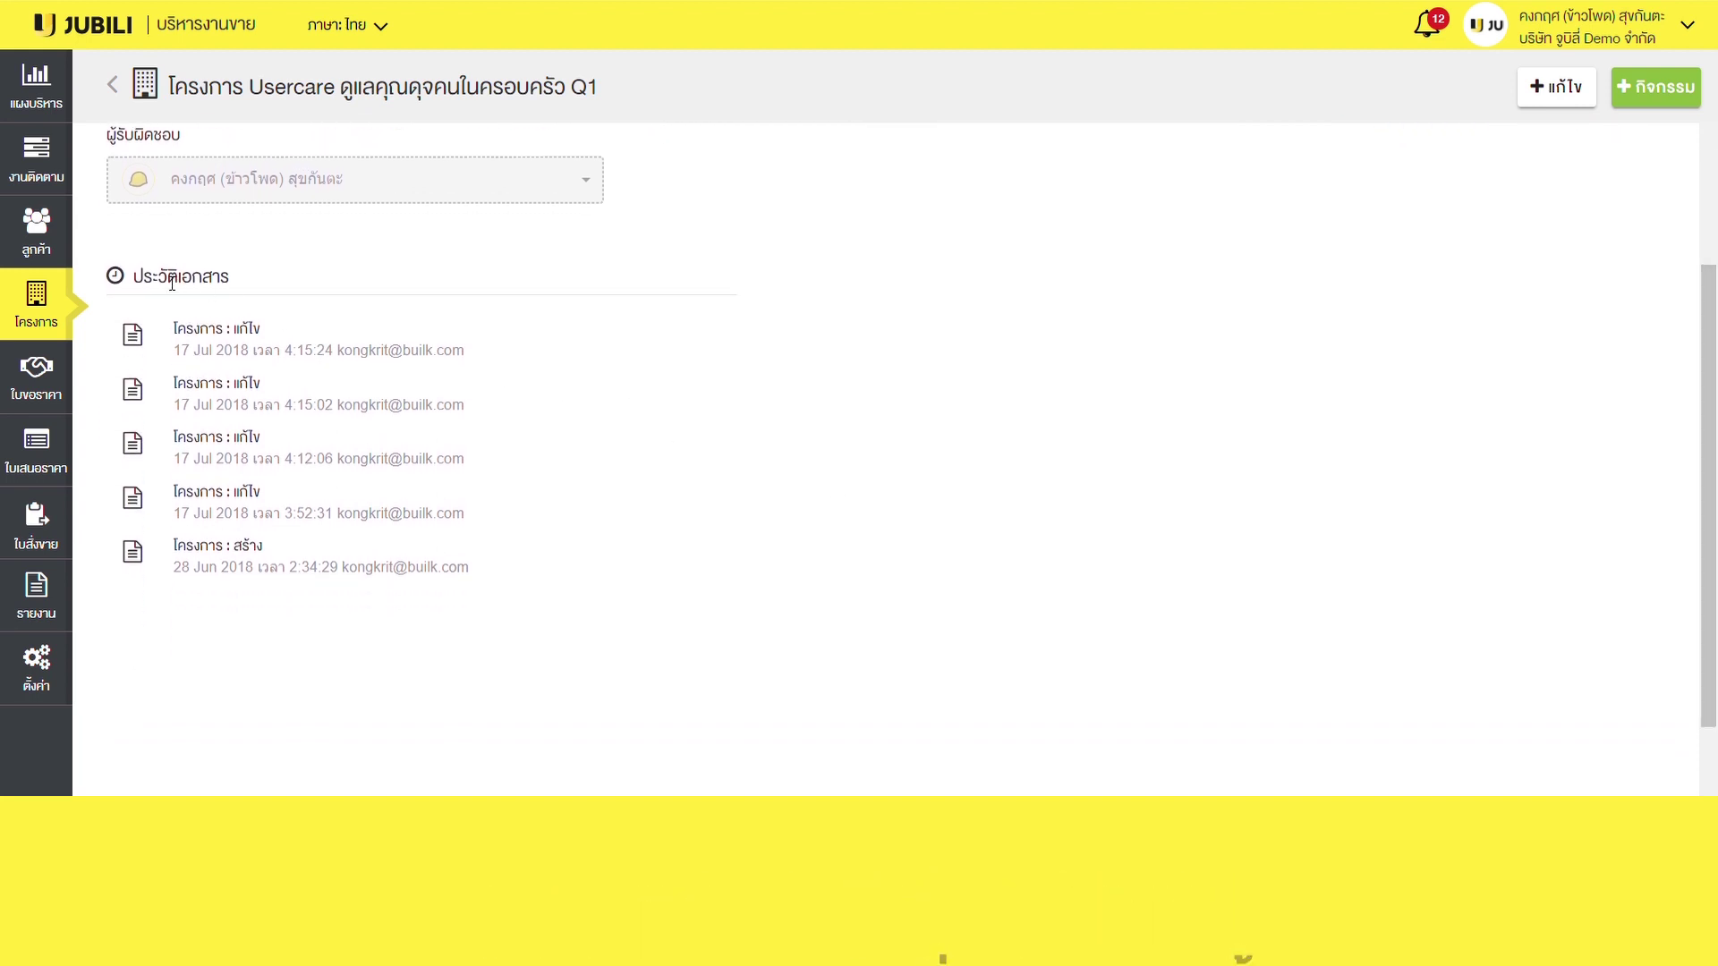